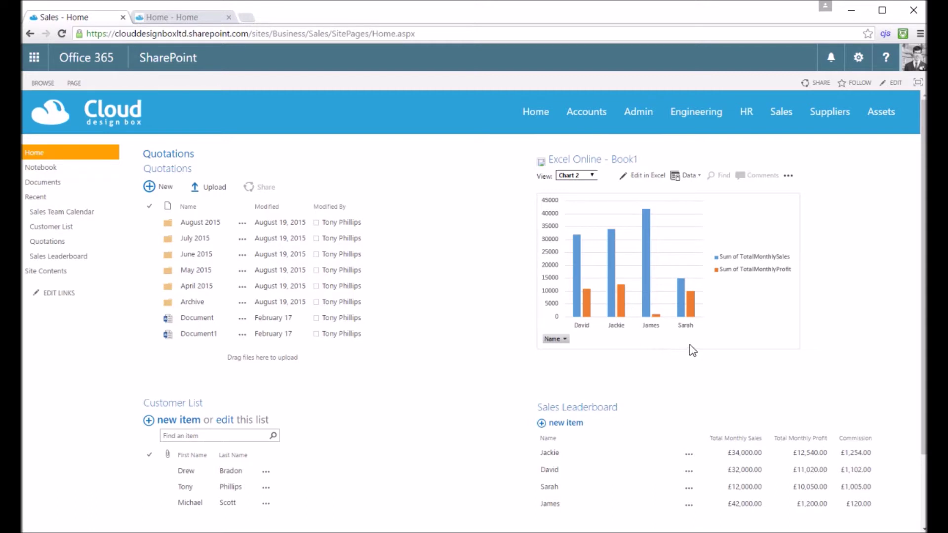
Scroll the SharePoint home page to review the Excel Web Access chart and Sales Leaderboard list
{"action": "scroll", "coordinate": [726, 318], "scroll_direction": "down", "scroll_amount": 2}
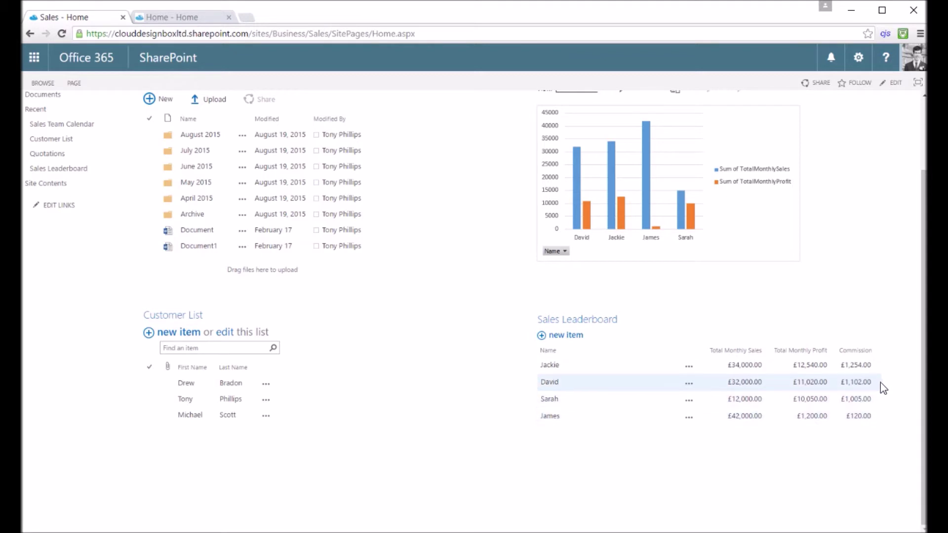
{"action": "scroll", "coordinate": [847, 363], "scroll_direction": "up", "scroll_amount": 1}
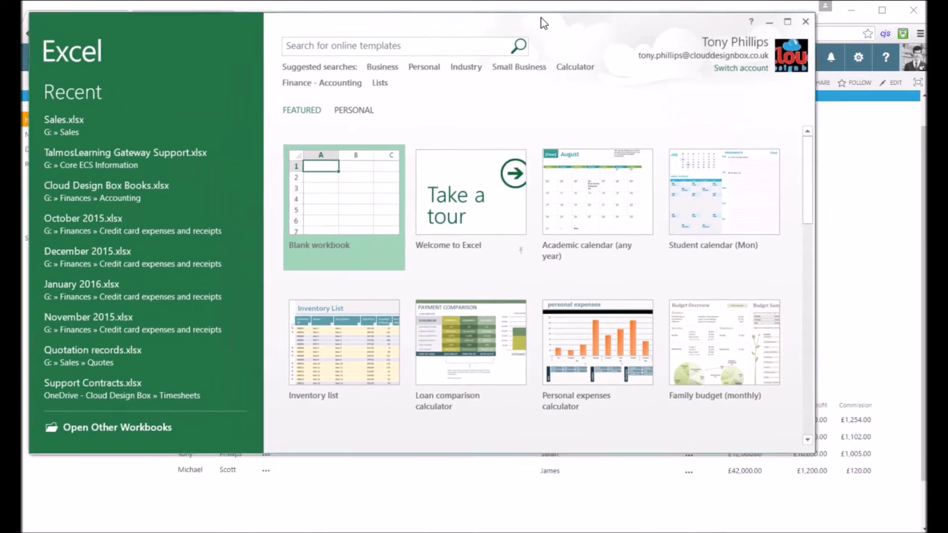
Create a maximized blank workbook and begin an OData data feed connection from cell A1
{"action": "left_click_drag", "start_coordinate": [543, 24], "coordinate": [532, 15]}
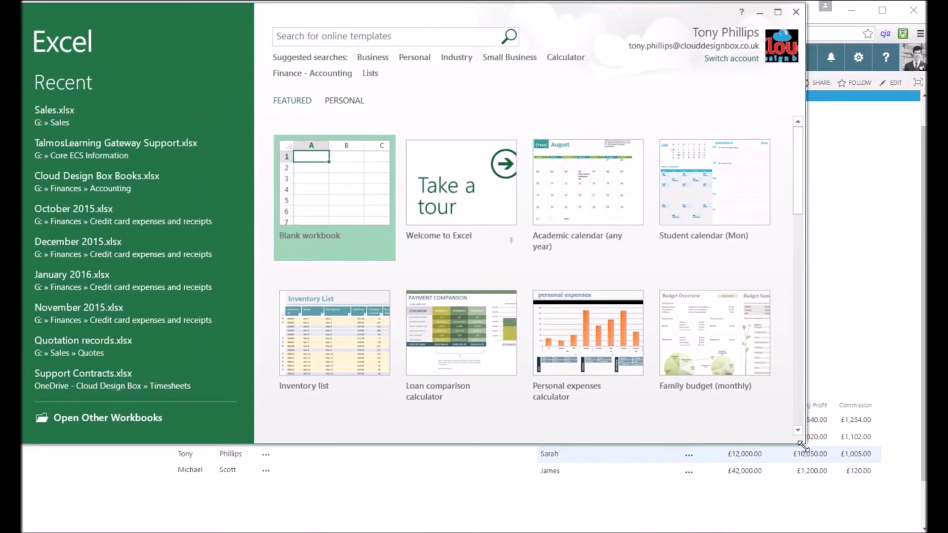
{"action": "left_click_drag", "start_coordinate": [802, 442], "coordinate": [925, 532]}
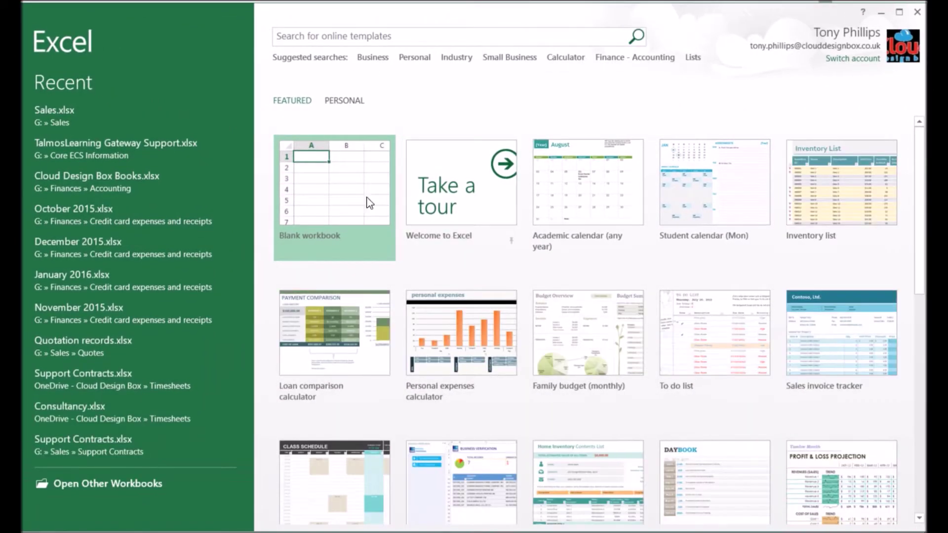
{"action": "left_click", "coordinate": [335, 186]}
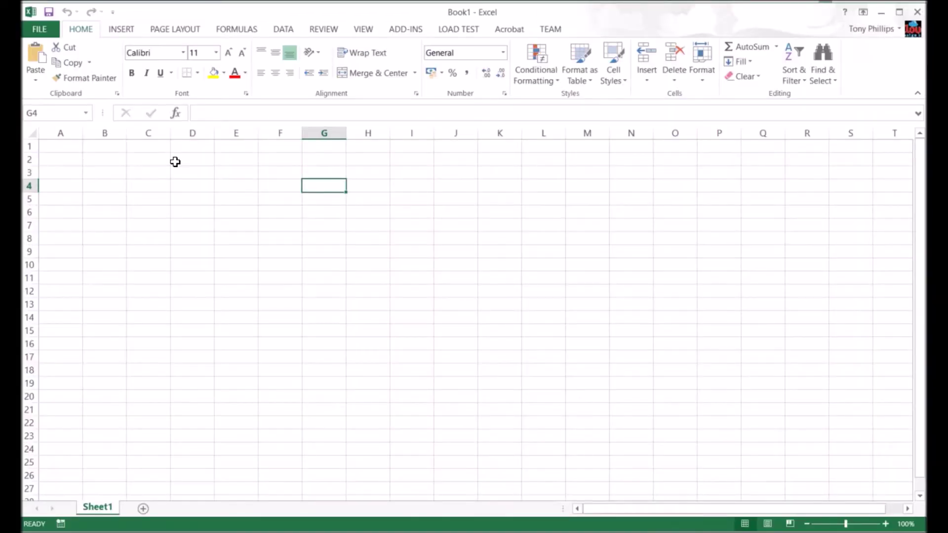
{"action": "left_click", "coordinate": [43, 149]}
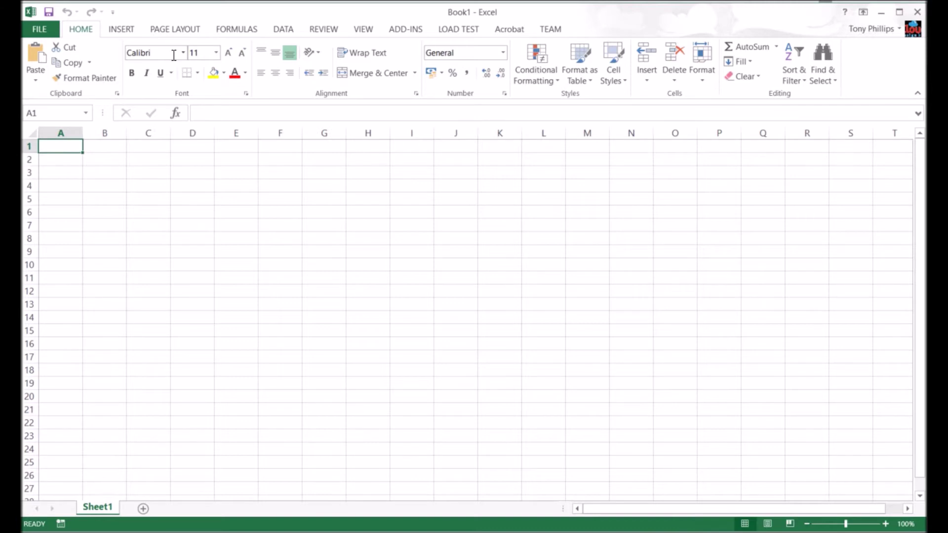
{"action": "left_click", "coordinate": [284, 29]}
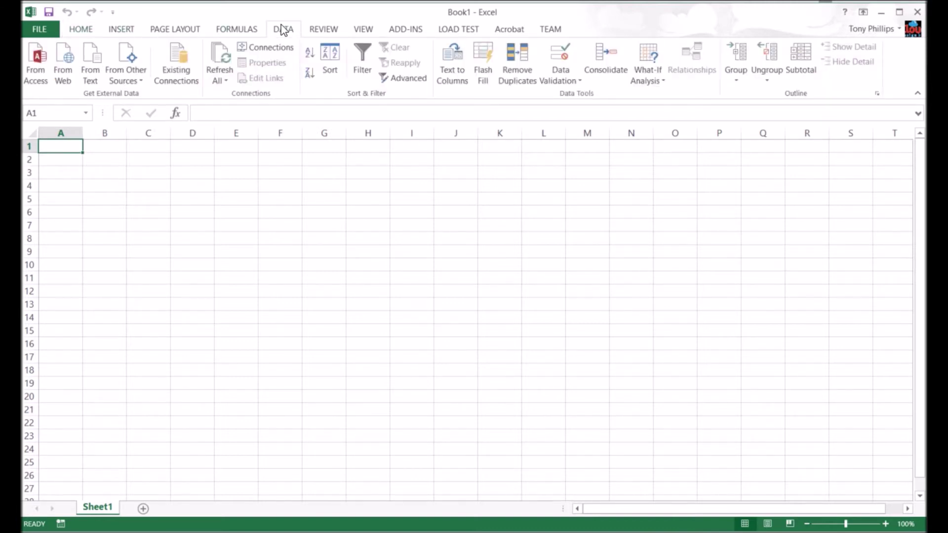
{"action": "left_click", "coordinate": [136, 69]}
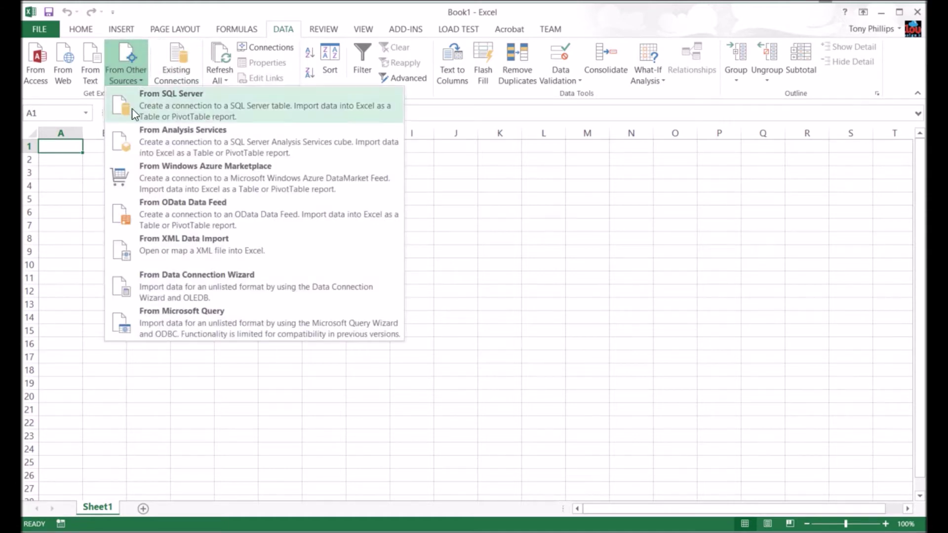
{"action": "left_click", "coordinate": [220, 226]}
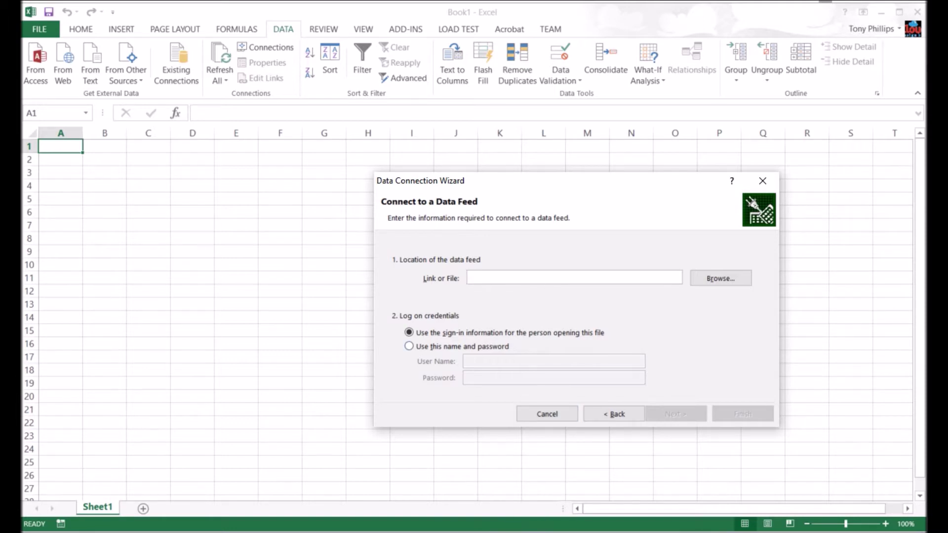
Copy the SharePoint home page address from the browser
{"action": "key", "text": "alt+Tab"}
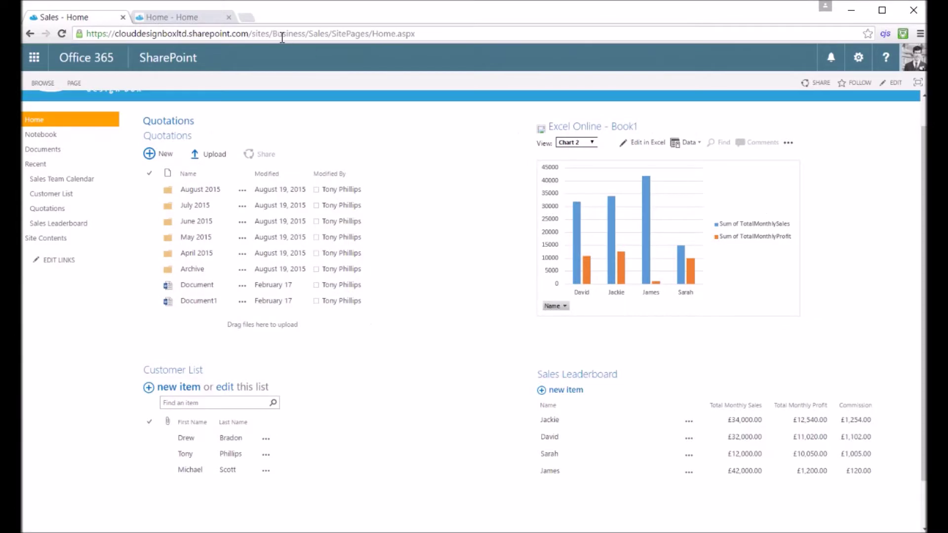
{"action": "left_click", "coordinate": [278, 36]}
{"action": "right_click", "coordinate": [284, 33]}
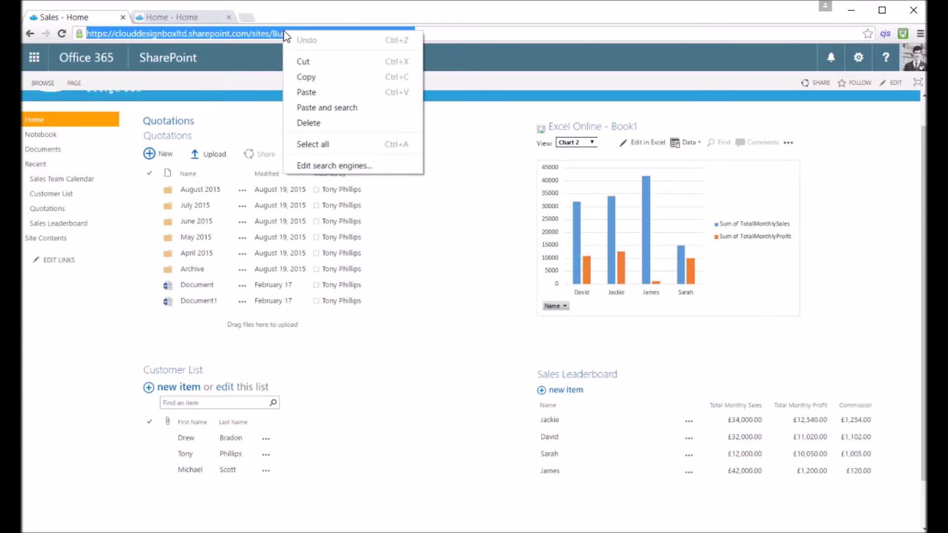
{"action": "left_click", "coordinate": [312, 78]}
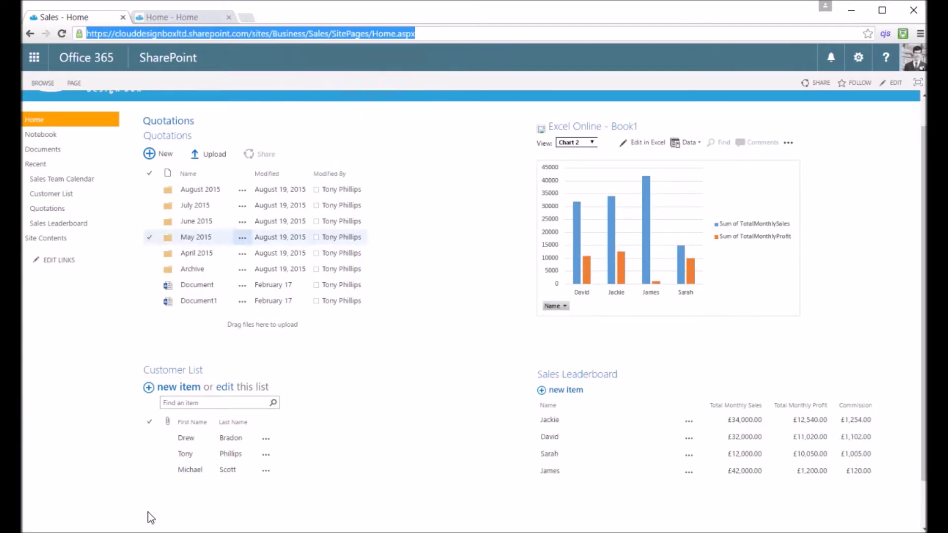
Paste the SharePoint home page address as the data feed location
{"action": "key", "text": "alt+Tab"}
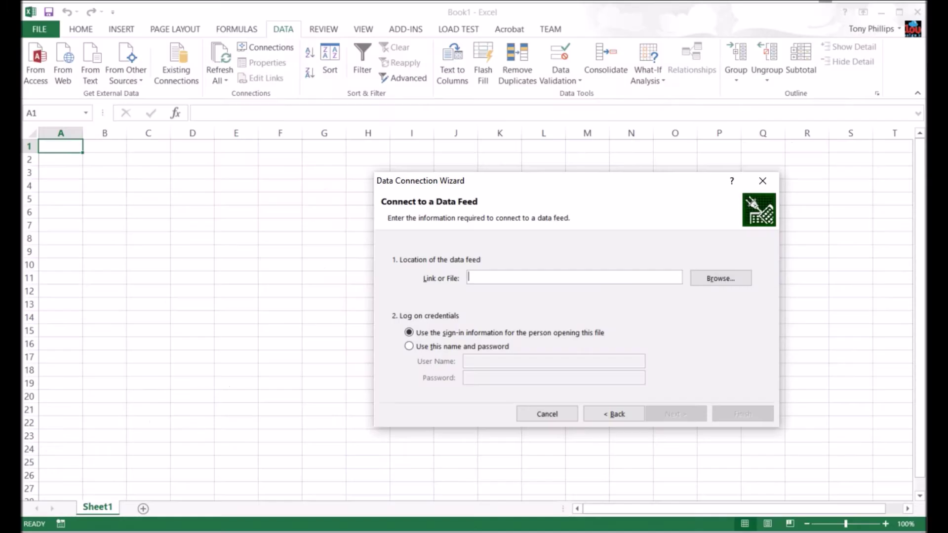
{"action": "right_click", "coordinate": [477, 274]}
{"action": "left_click", "coordinate": [502, 313]}
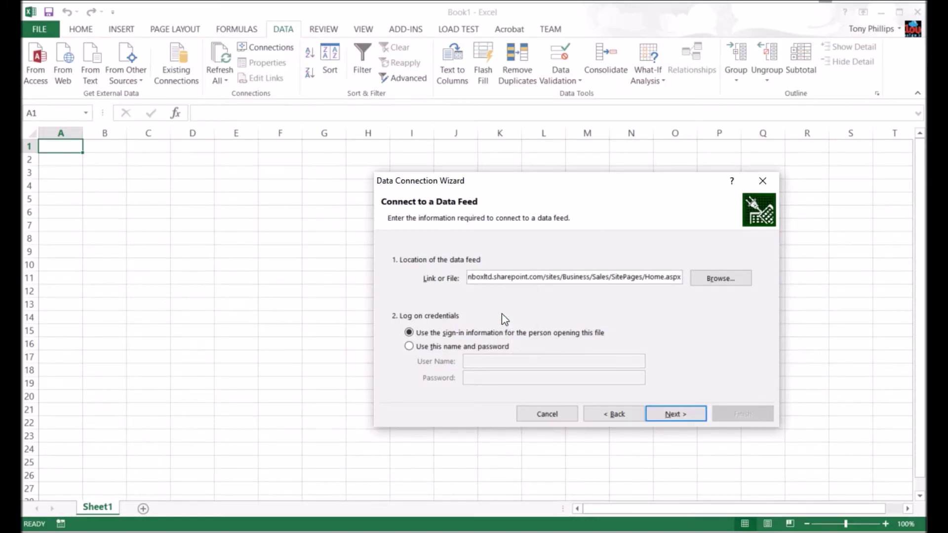
{"action": "key", "text": "alt+Tab"}
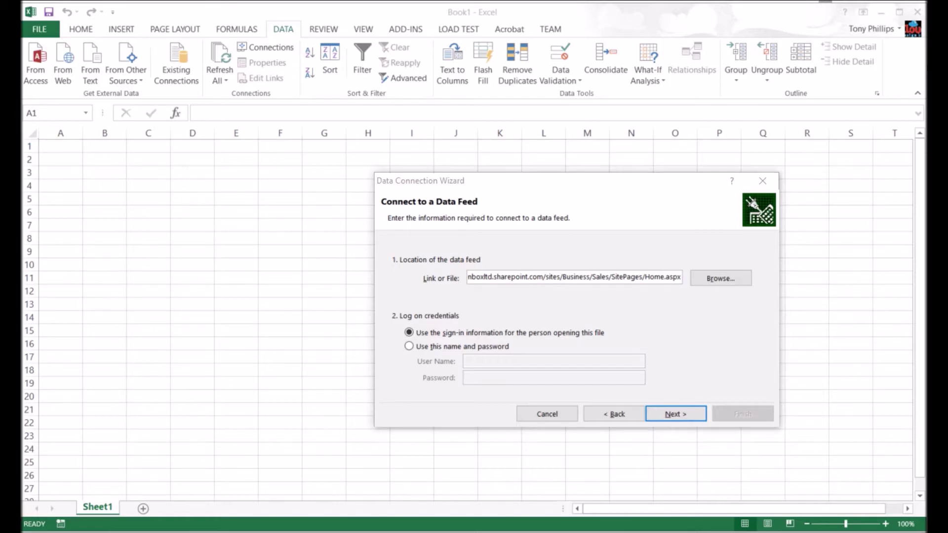
{"action": "key", "text": "alt+Tab"}
Replace SitePages/Home.aspx with _vti_bin/ListData.svc, remove the doubled slash, and continue
{"action": "left_click_drag", "start_coordinate": [611, 277], "coordinate": [696, 277]}
{"action": "key", "text": "BackSpace"}
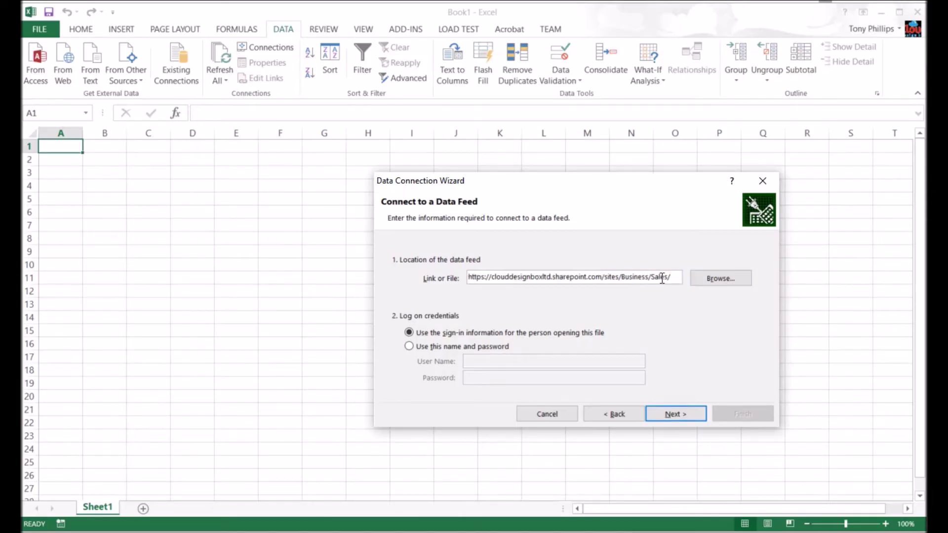
{"action": "right_click", "coordinate": [675, 278]}
{"action": "left_click", "coordinate": [696, 315]}
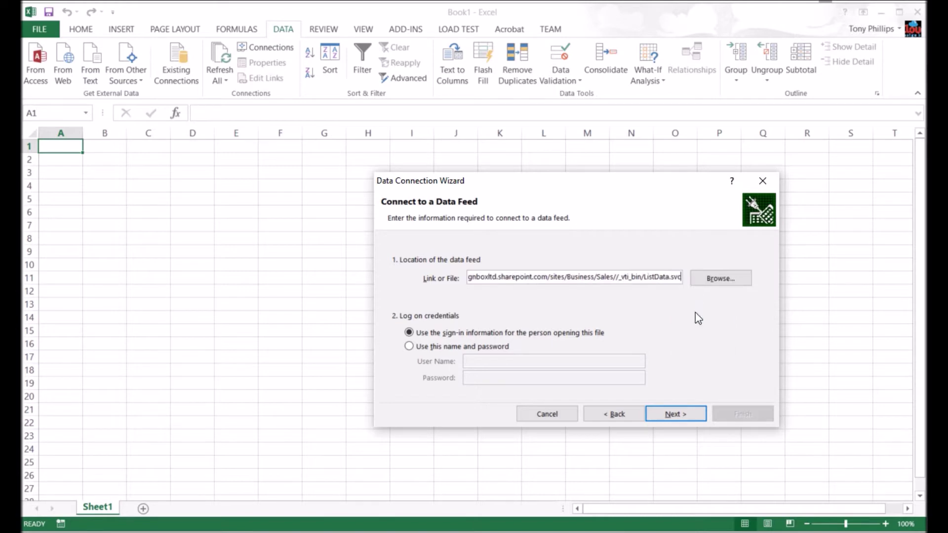
{"action": "left_click", "coordinate": [617, 277]}
{"action": "key", "text": "BackSpace"}
{"action": "left_click_drag", "start_coordinate": [641, 278], "coordinate": [680, 278]}
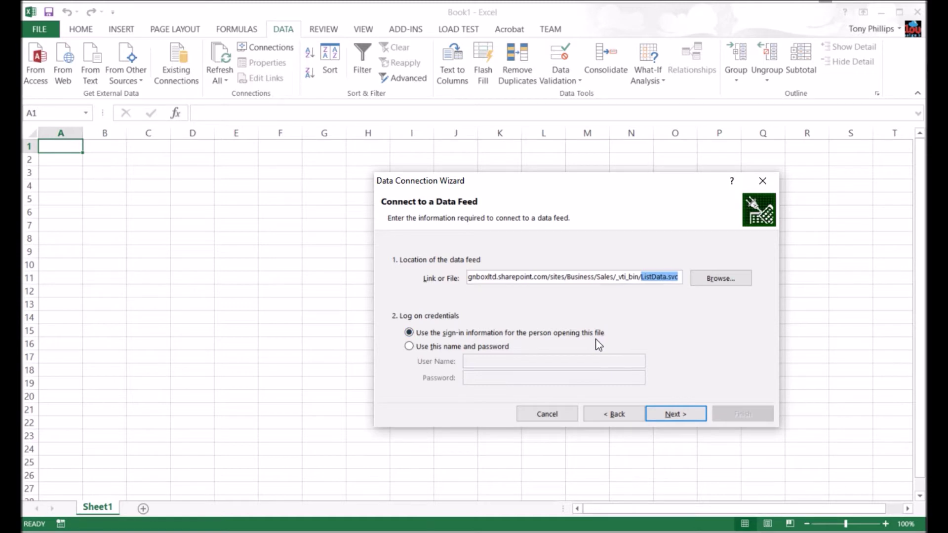
{"action": "left_click", "coordinate": [660, 414]}
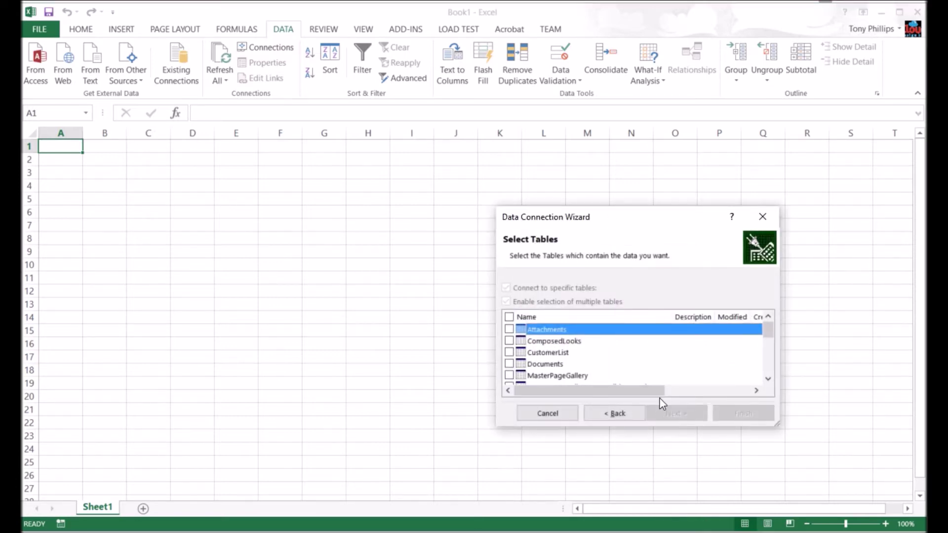
Select the SalesLeaderboard table, finish the wizard, and overwrite the existing .odc connection file
{"action": "scroll", "coordinate": [593, 352], "scroll_direction": "down", "scroll_amount": 5}
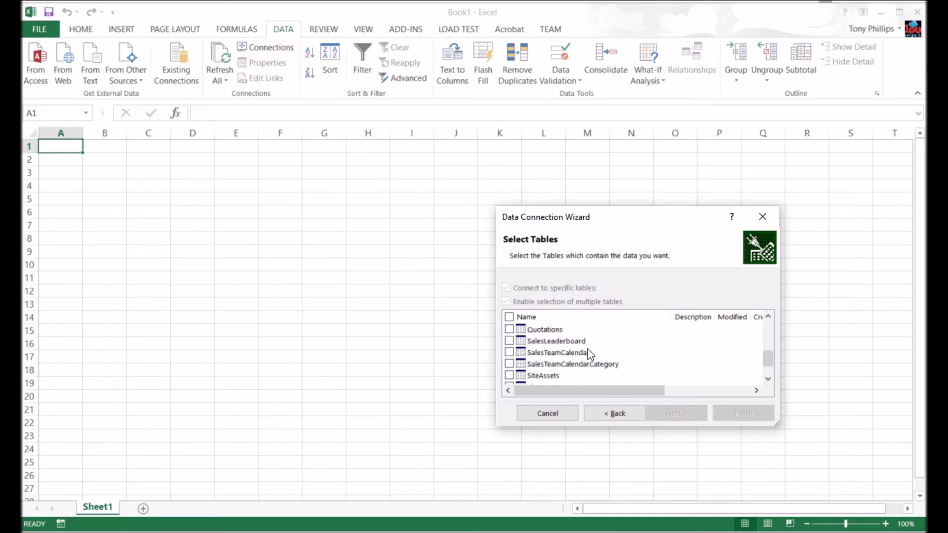
{"action": "scroll", "coordinate": [587, 354], "scroll_direction": "down", "scroll_amount": 1}
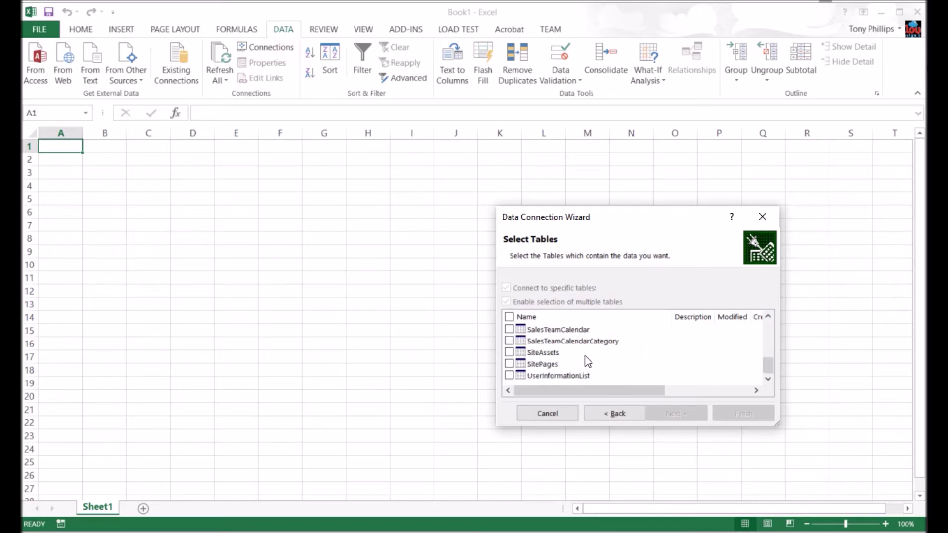
{"action": "scroll", "coordinate": [589, 356], "scroll_direction": "up", "scroll_amount": 1}
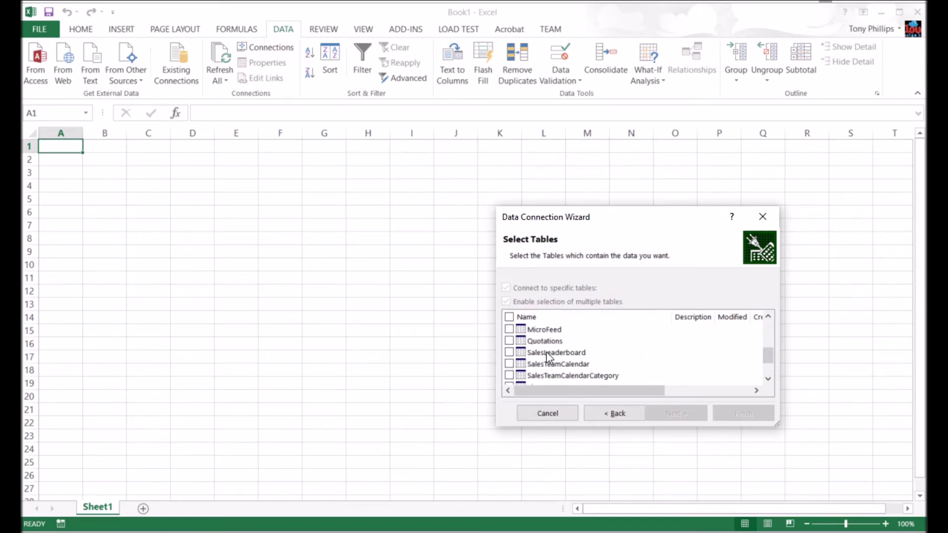
{"action": "left_click", "coordinate": [515, 353]}
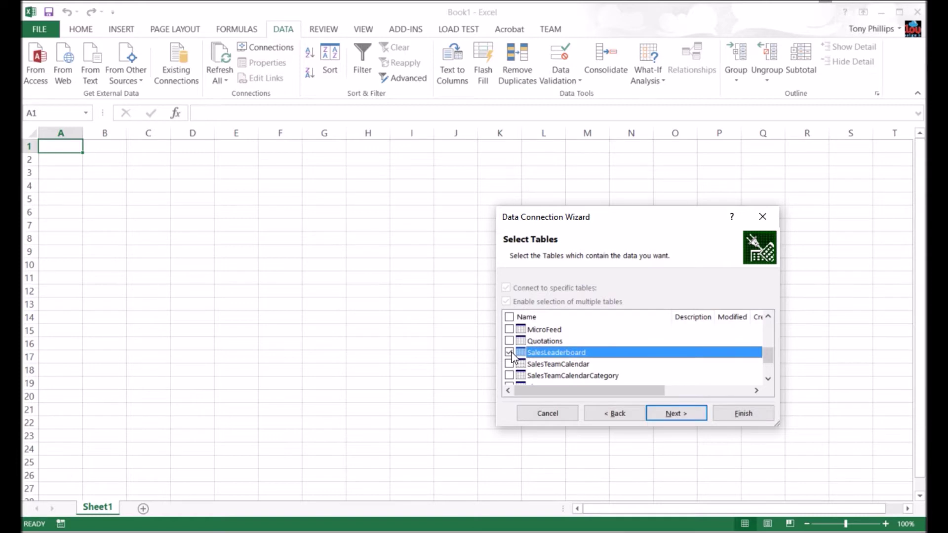
{"action": "left_click", "coordinate": [677, 414]}
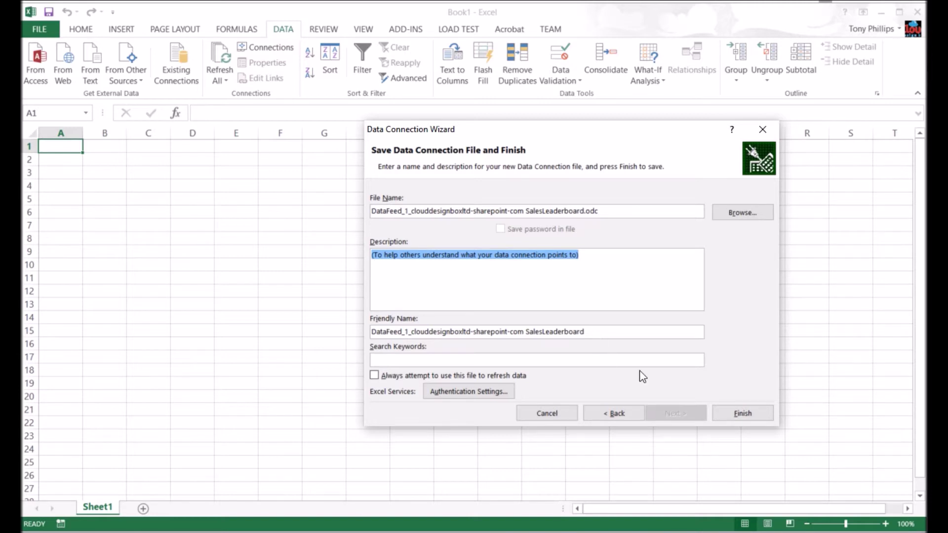
{"action": "left_click", "coordinate": [743, 415]}
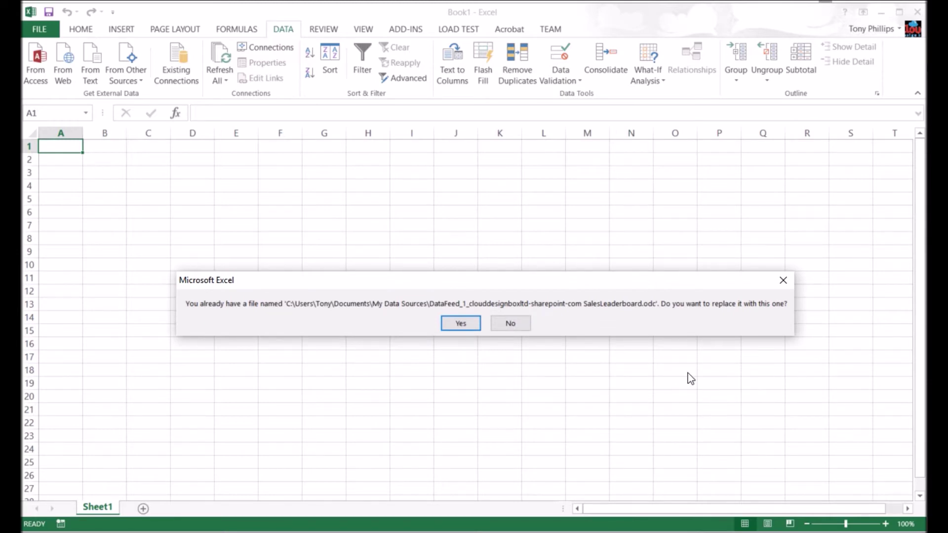
{"action": "left_click", "coordinate": [472, 323]}
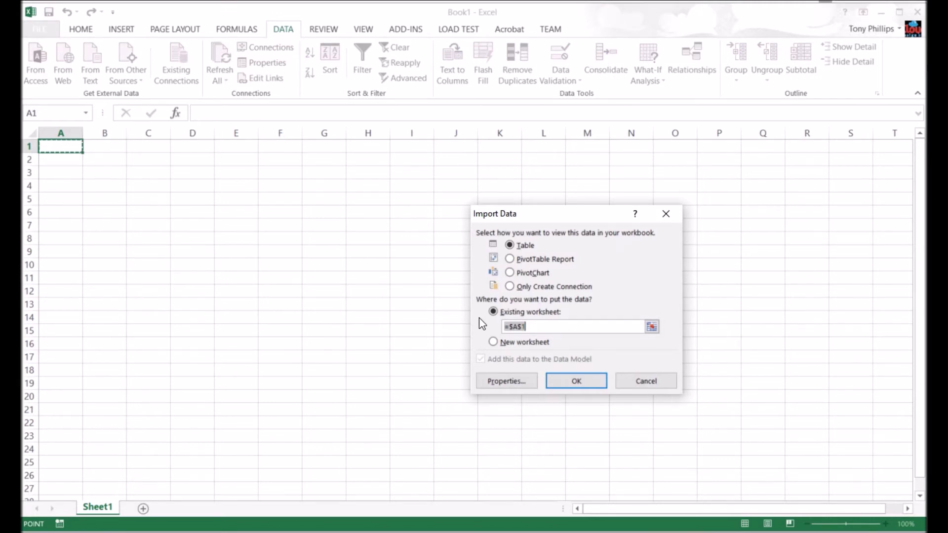
Import the data as a PivotChart into the existing worksheet at $A$1
{"action": "left_click", "coordinate": [533, 276]}
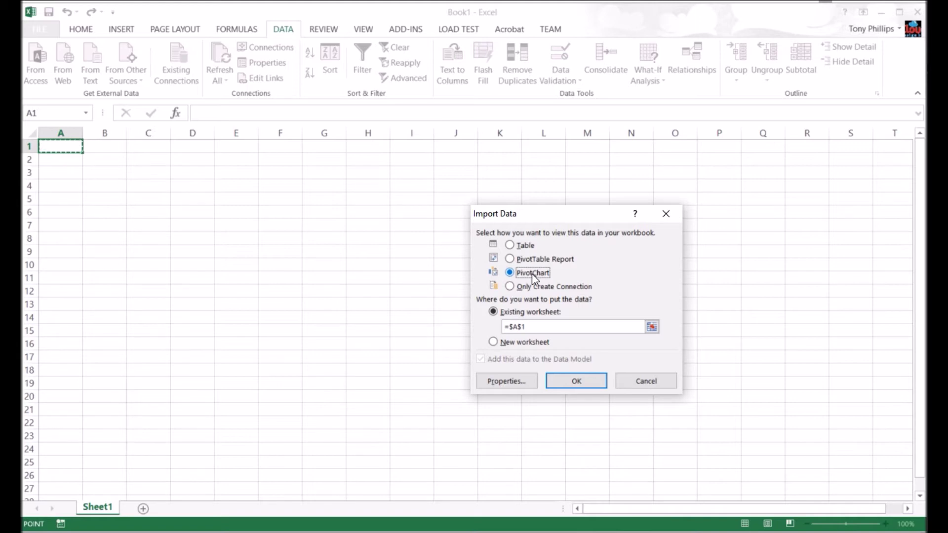
{"action": "left_click", "coordinate": [579, 385]}
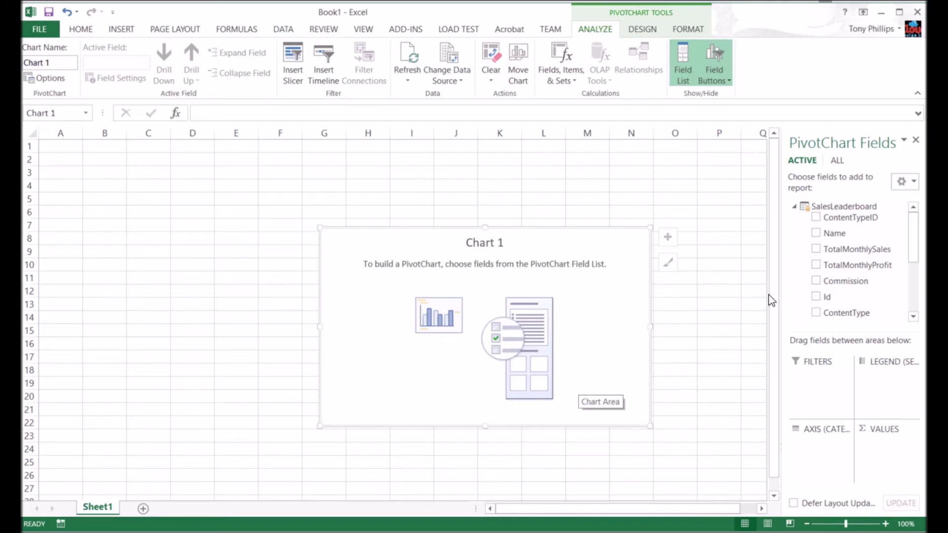
Add Commission, TotalMonthlySales and TotalMonthlyProfit to the PivotChart's values
{"action": "scroll", "coordinate": [888, 264], "scroll_direction": "down", "scroll_amount": 2}
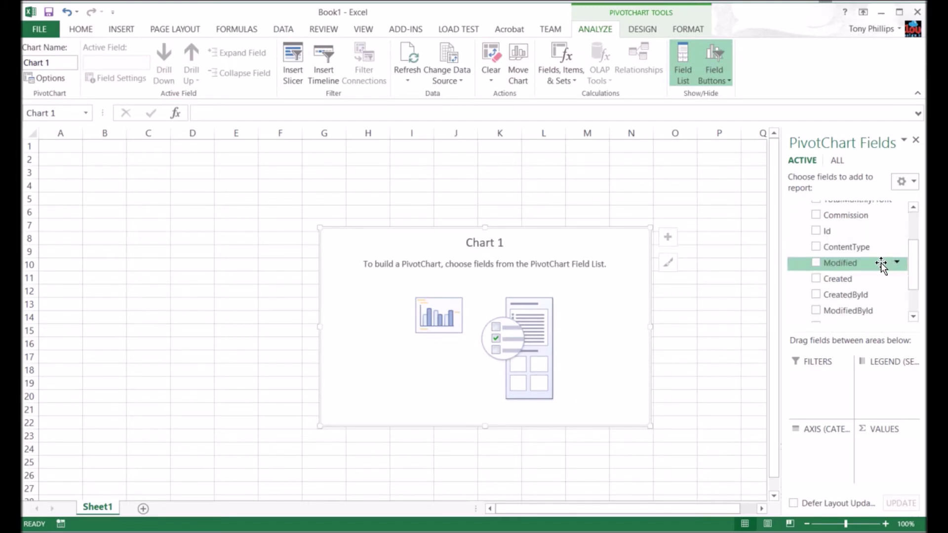
{"action": "scroll", "coordinate": [886, 264], "scroll_direction": "up", "scroll_amount": 2}
{"action": "left_click", "coordinate": [820, 247]}
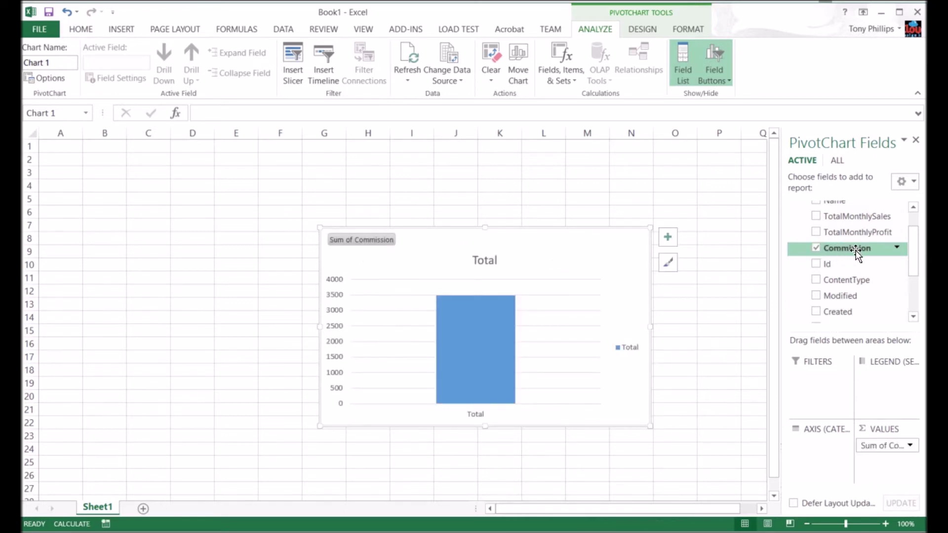
{"action": "scroll", "coordinate": [859, 253], "scroll_direction": "up", "scroll_amount": 2}
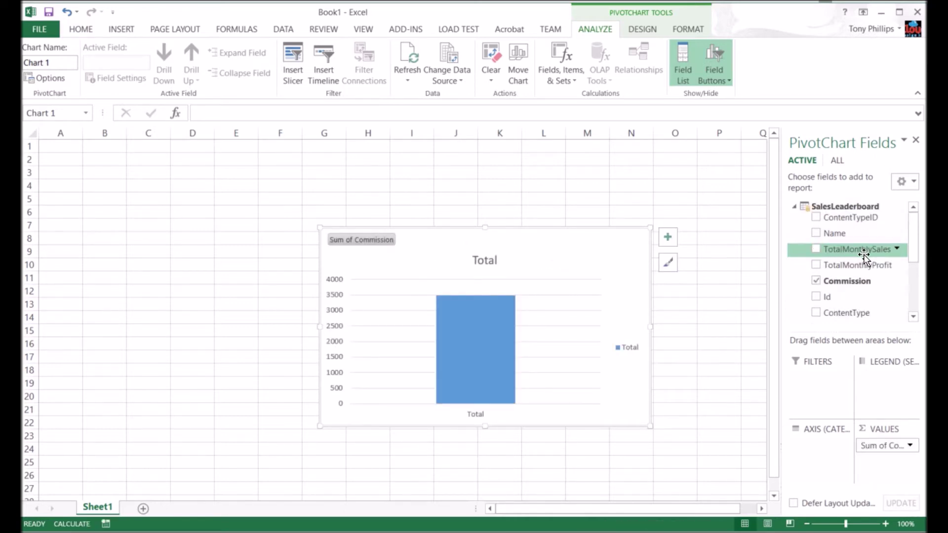
{"action": "left_click", "coordinate": [816, 251]}
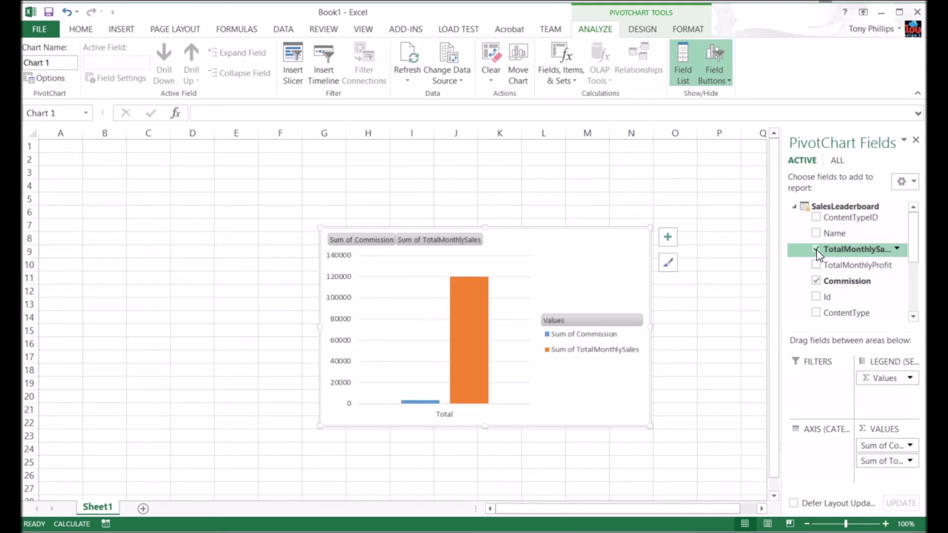
{"action": "left_click", "coordinate": [816, 265]}
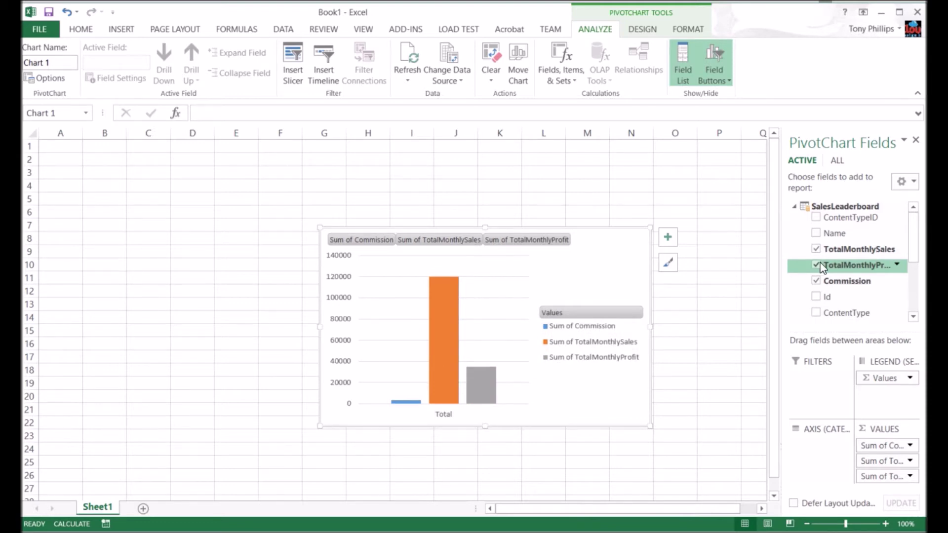
Break the chart down by Name, refresh its data, and return to the SharePoint page
{"action": "scroll", "coordinate": [845, 265], "scroll_direction": "down", "scroll_amount": 2}
{"action": "scroll", "coordinate": [866, 269], "scroll_direction": "down", "scroll_amount": 1}
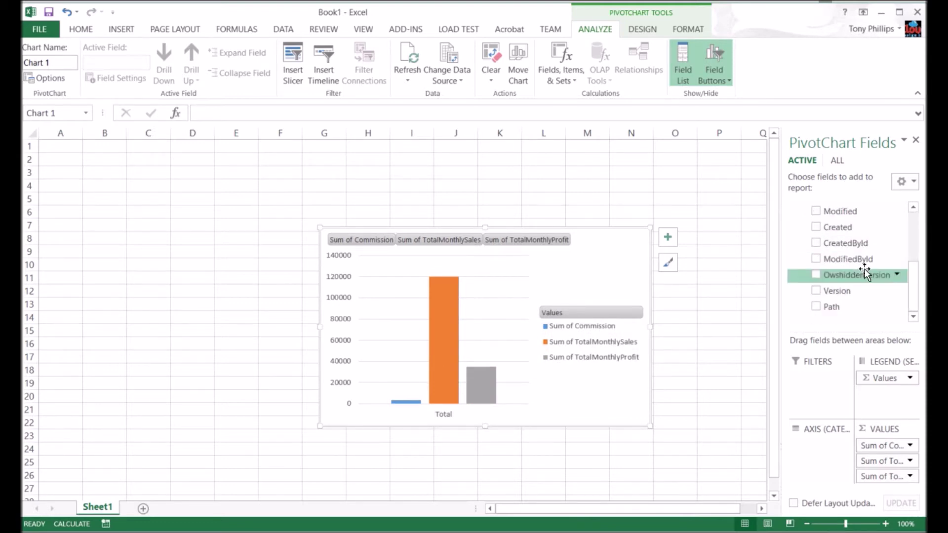
{"action": "scroll", "coordinate": [868, 269], "scroll_direction": "up", "scroll_amount": 2}
{"action": "scroll", "coordinate": [869, 266], "scroll_direction": "up", "scroll_amount": 3}
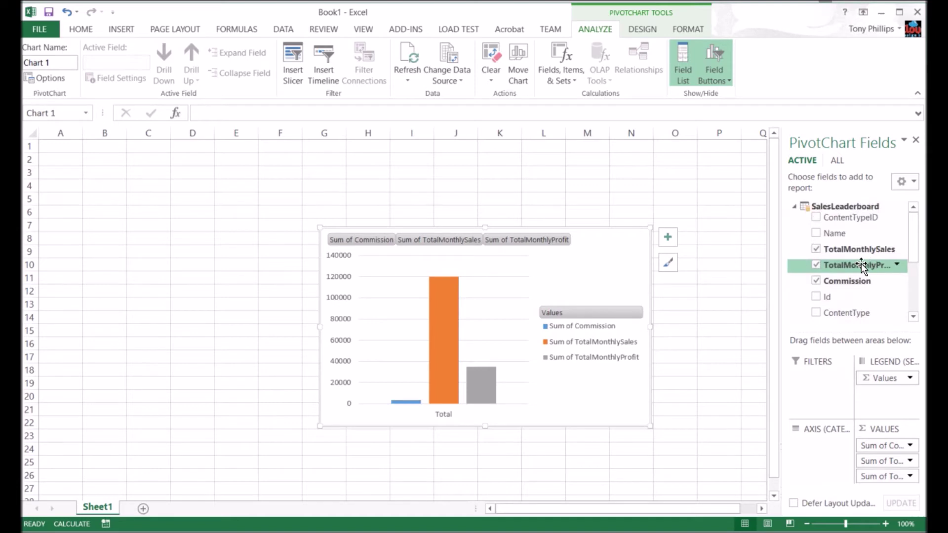
{"action": "left_click", "coordinate": [815, 233]}
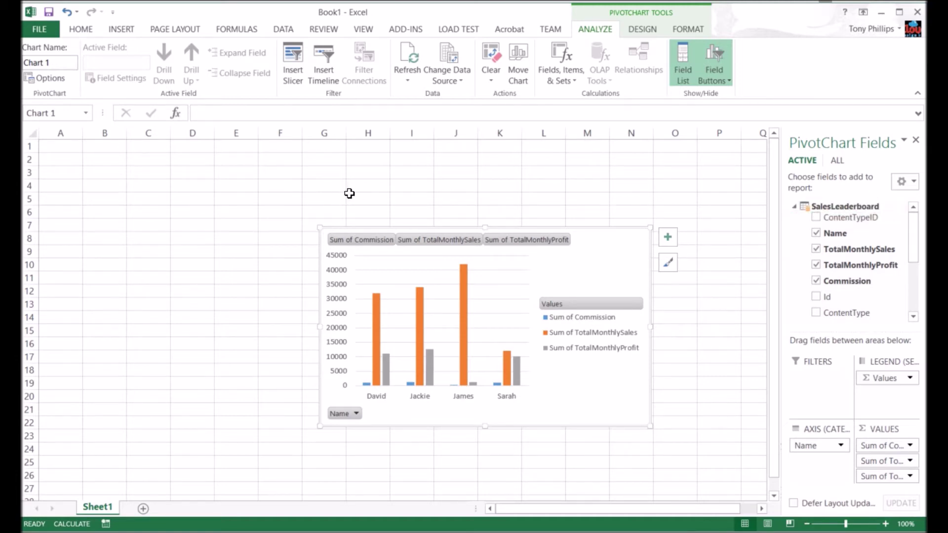
{"action": "left_click", "coordinate": [405, 54]}
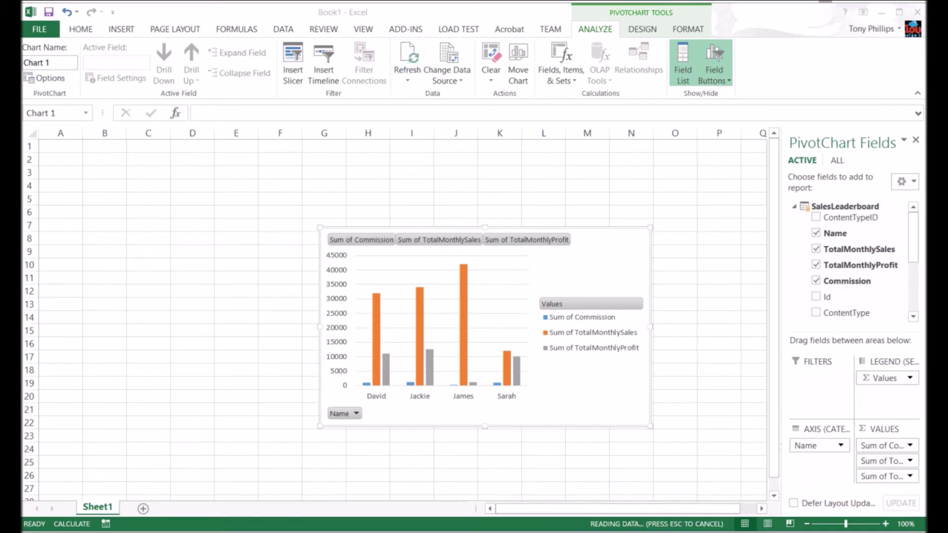
{"action": "key", "text": "alt+Tab"}
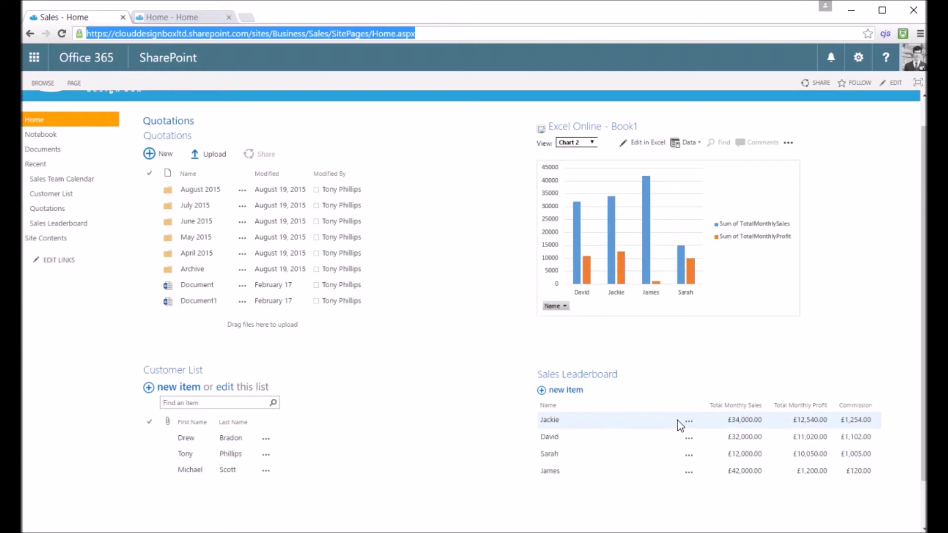
Edit a salesperson's leaderboard entry to 15,000 monthly sales and 3,540 monthly profit, then save
{"action": "left_click", "coordinate": [553, 421]}
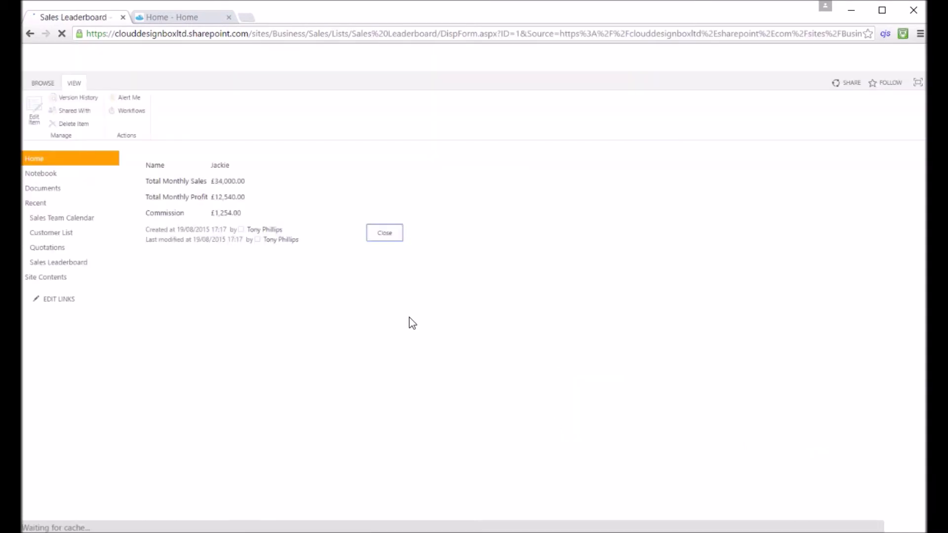
{"action": "left_click", "coordinate": [35, 121]}
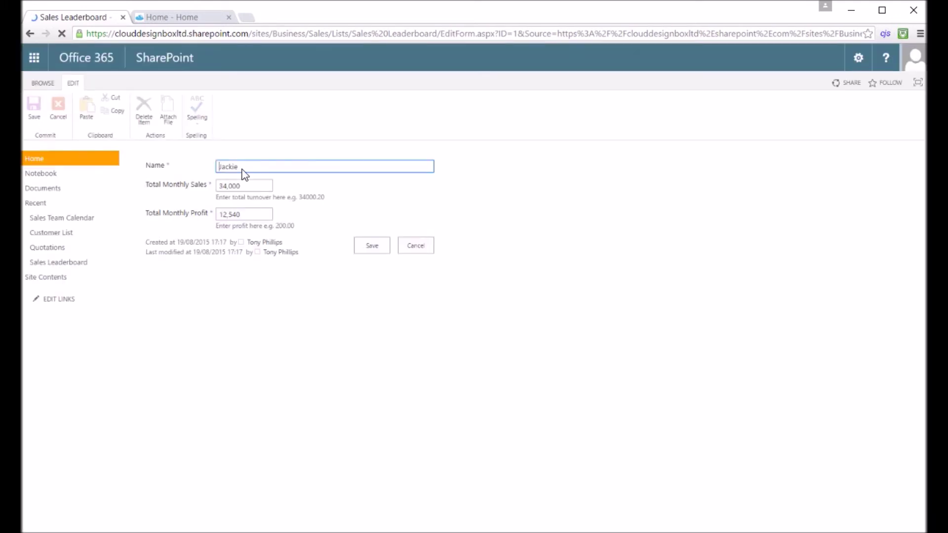
{"action": "left_click_drag", "start_coordinate": [227, 186], "coordinate": [213, 192]}
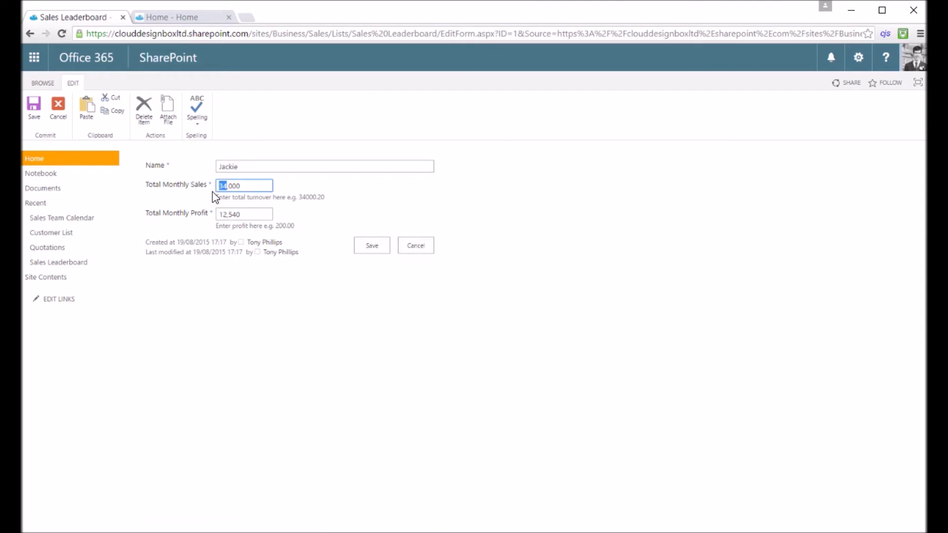
{"action": "type", "text": "15"}
{"action": "left_click_drag", "start_coordinate": [228, 215], "coordinate": [220, 213]}
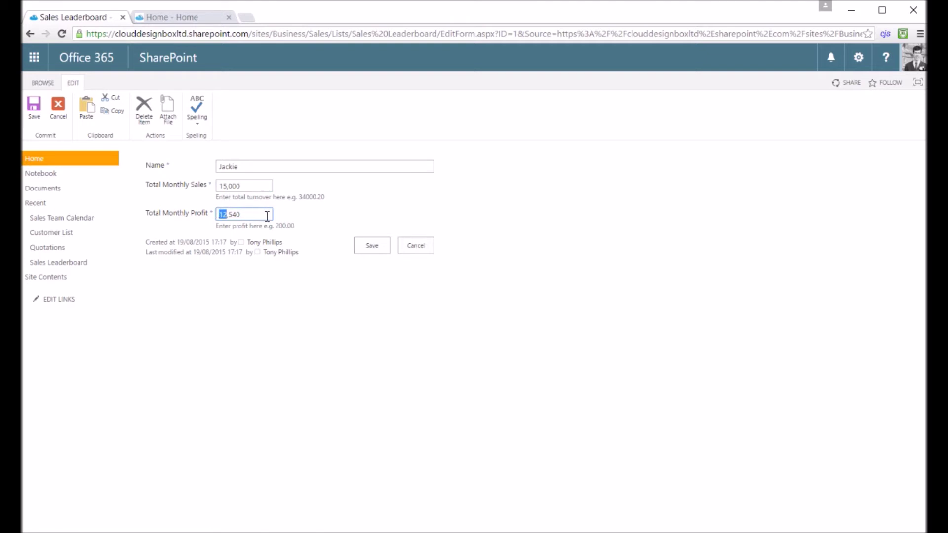
{"action": "type", "text": "3"}
{"action": "left_click", "coordinate": [370, 249]}
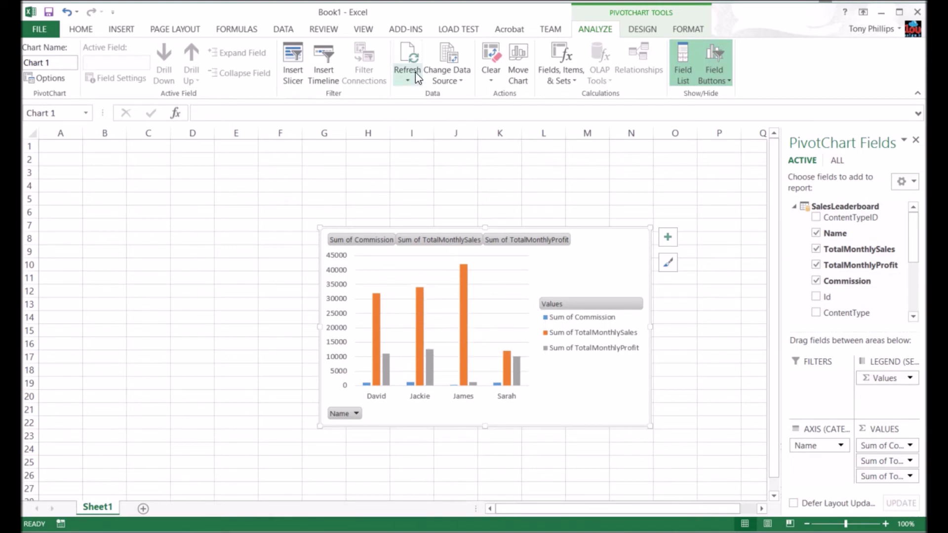
Refresh the PivotChart to pick up the edited figures and start Save As
{"action": "left_click", "coordinate": [408, 58]}
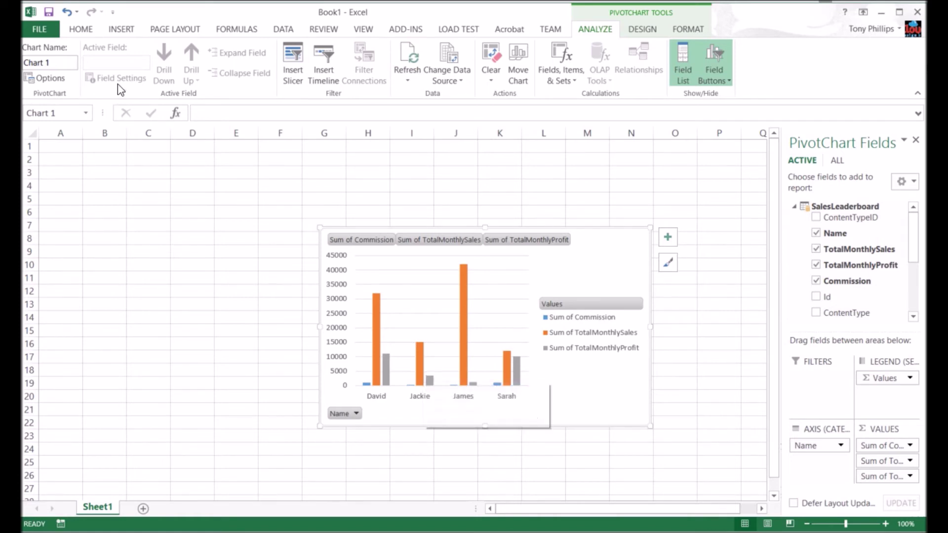
{"action": "left_click", "coordinate": [49, 31]}
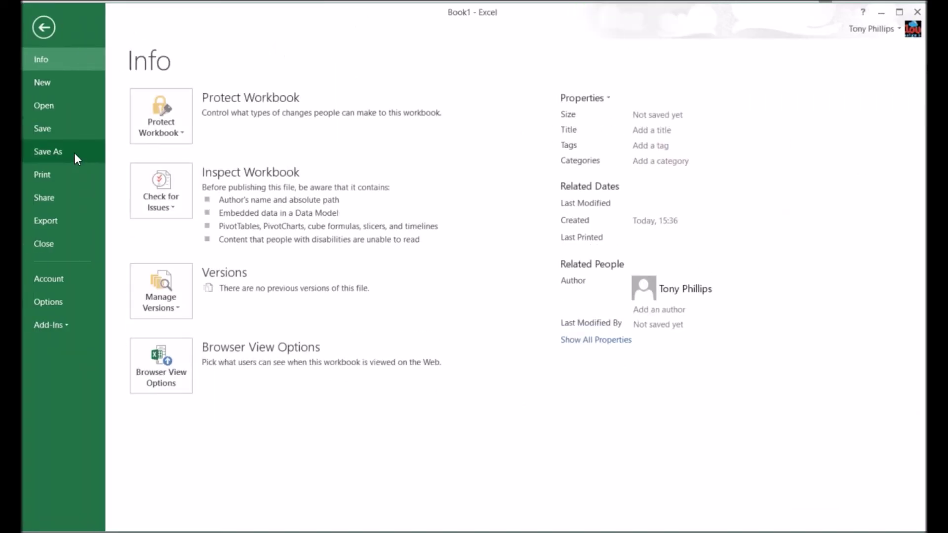
{"action": "left_click", "coordinate": [74, 153]}
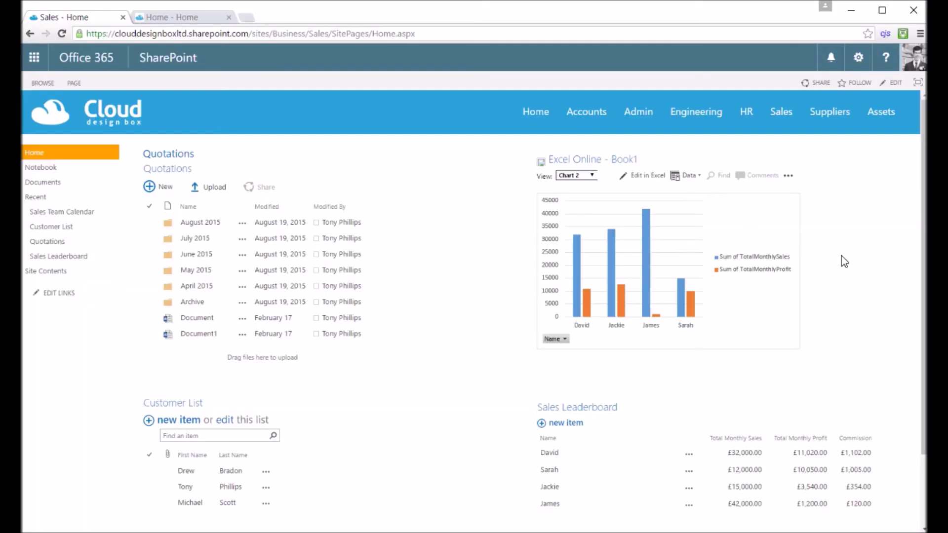
Upload PivotTable.xlsx to the Documents library and return to the Home page
{"action": "left_click", "coordinate": [46, 183]}
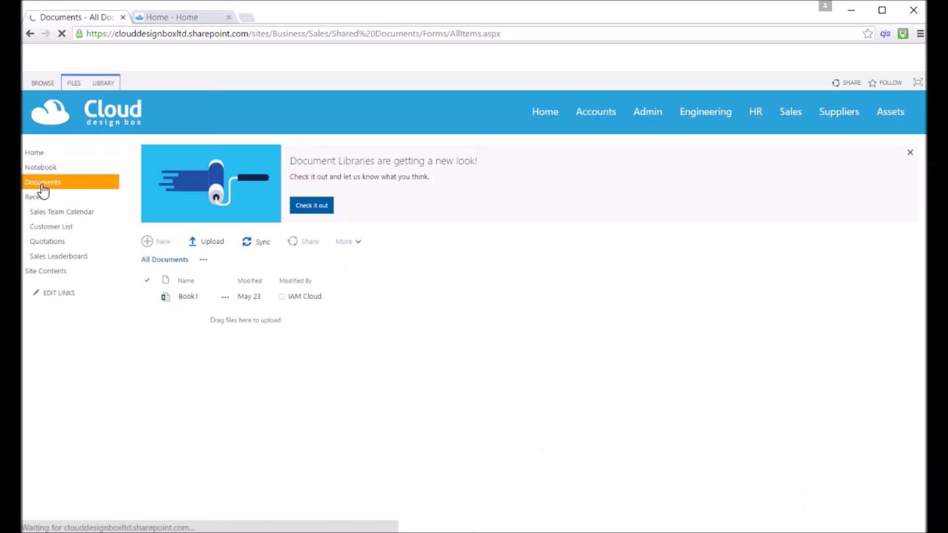
{"action": "left_click", "coordinate": [213, 242]}
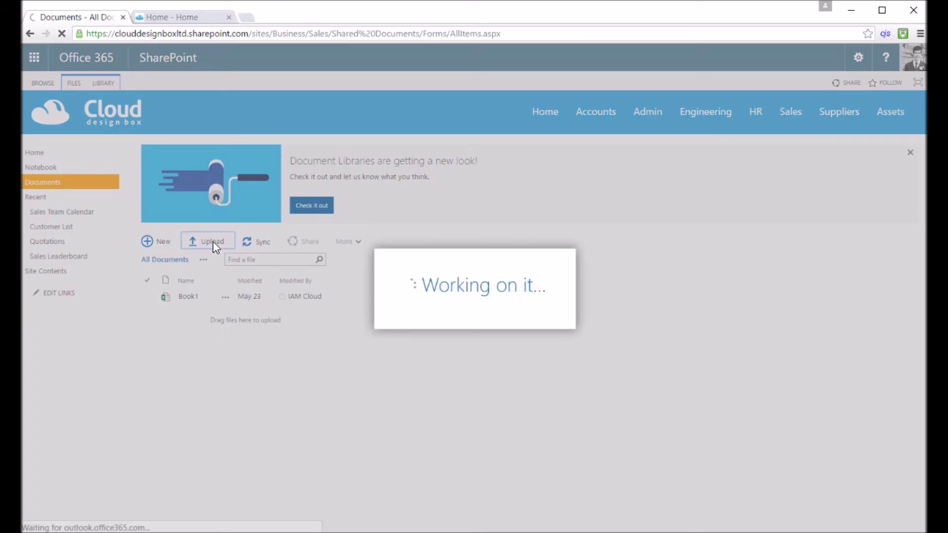
{"action": "left_click", "coordinate": [457, 239]}
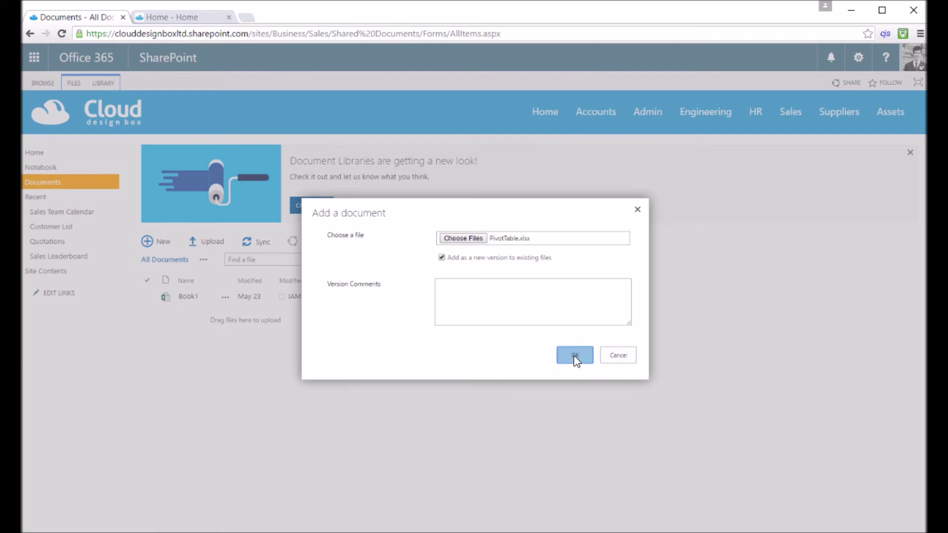
{"action": "left_click", "coordinate": [574, 356]}
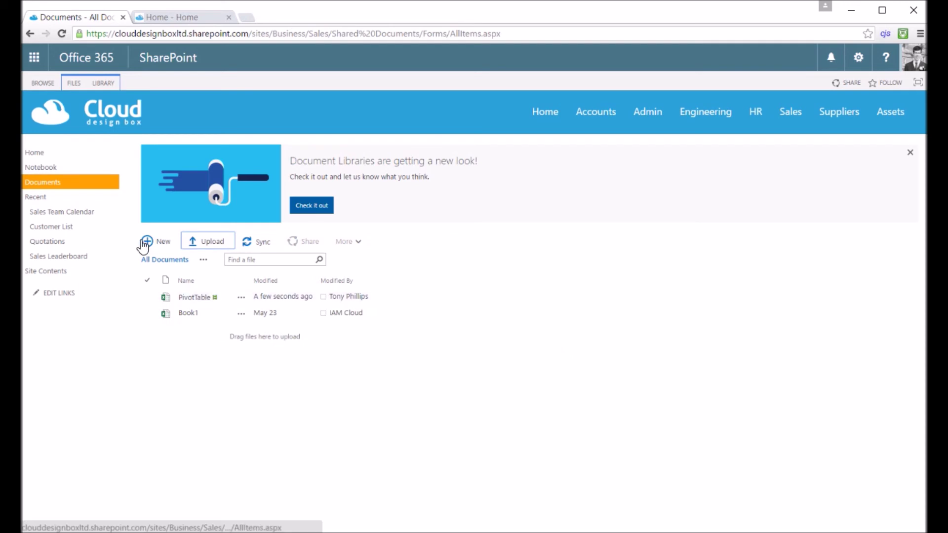
{"action": "left_click", "coordinate": [79, 157]}
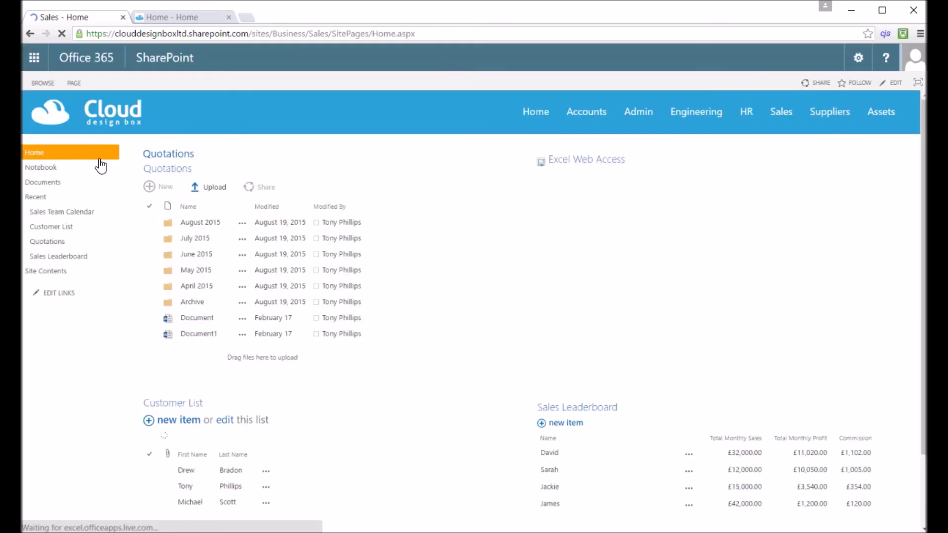
Edit the home page and delete the old Excel Web Access chart web part
{"action": "left_click", "coordinate": [894, 82]}
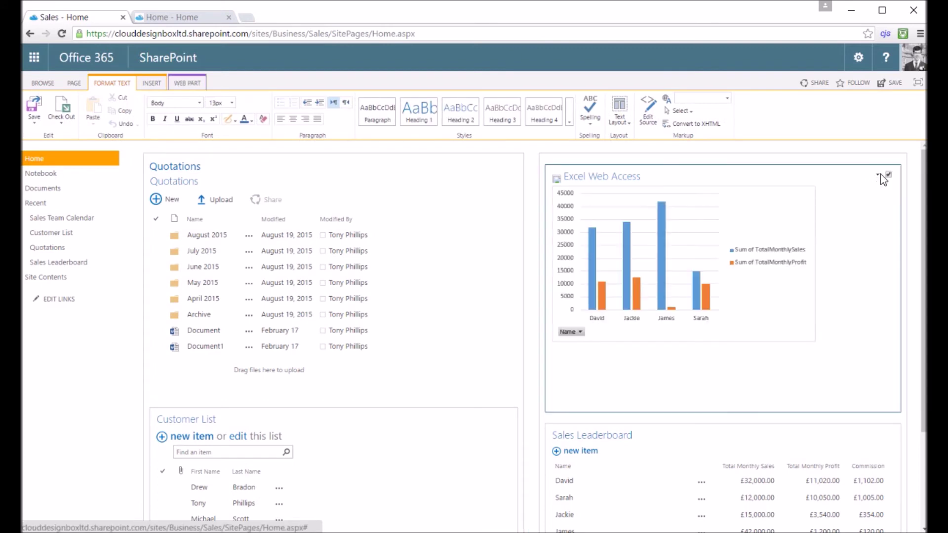
{"action": "left_click", "coordinate": [878, 174]}
{"action": "left_click", "coordinate": [853, 208]}
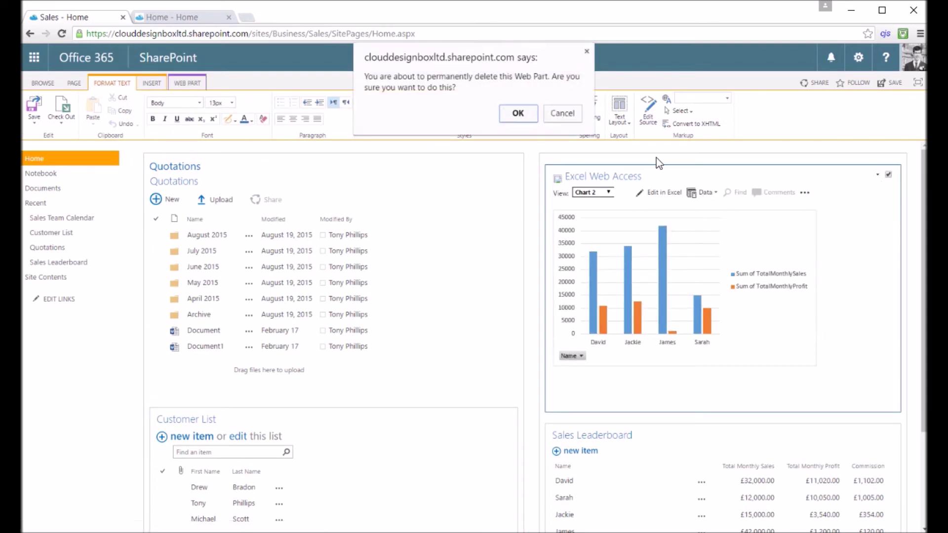
{"action": "left_click", "coordinate": [521, 115]}
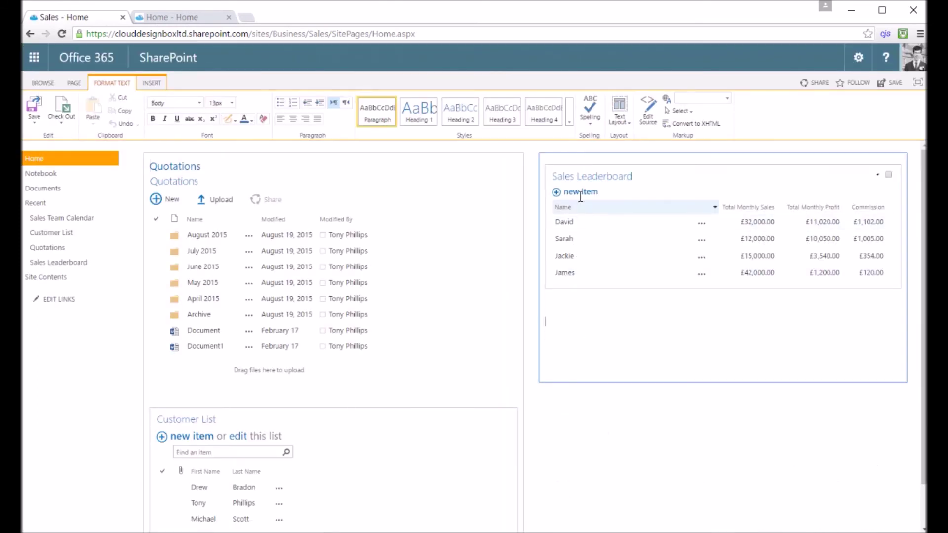
Insert an empty line above the Sales Leaderboard list and place the cursor there
{"action": "left_click_drag", "start_coordinate": [586, 176], "coordinate": [575, 283]}
{"action": "left_click", "coordinate": [575, 283]}
{"action": "key", "text": "Return"}
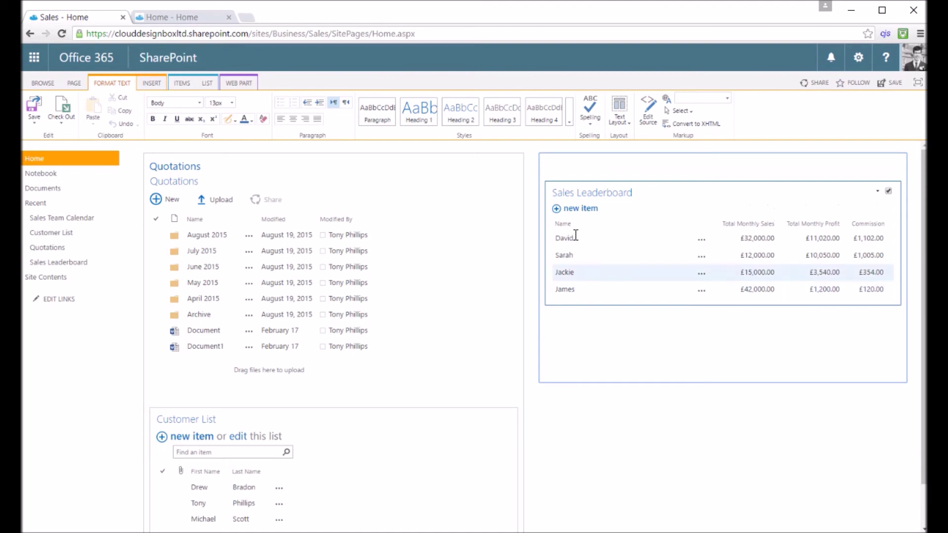
{"action": "left_click", "coordinate": [567, 165]}
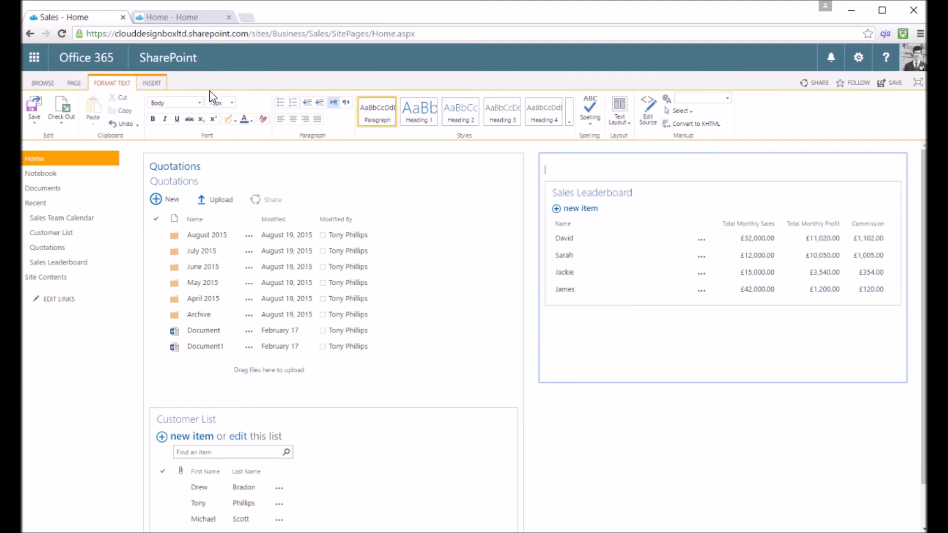
Insert a Business Data > Excel Web Access web part on the home page above the Sales Leaderboard
{"action": "left_click", "coordinate": [154, 83]}
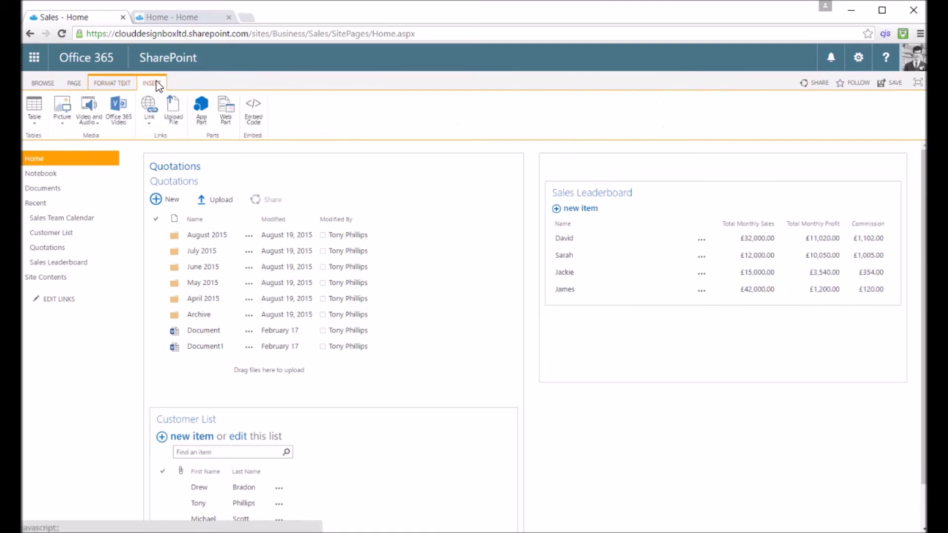
{"action": "left_click", "coordinate": [228, 113]}
{"action": "left_click", "coordinate": [59, 174]}
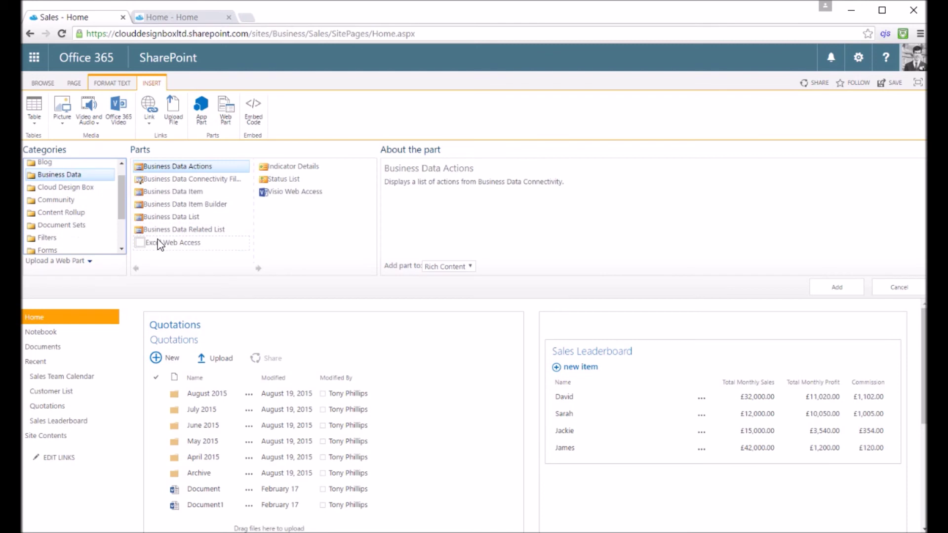
{"action": "scroll", "coordinate": [93, 218], "scroll_direction": "up", "scroll_amount": 1}
{"action": "left_click", "coordinate": [183, 247]}
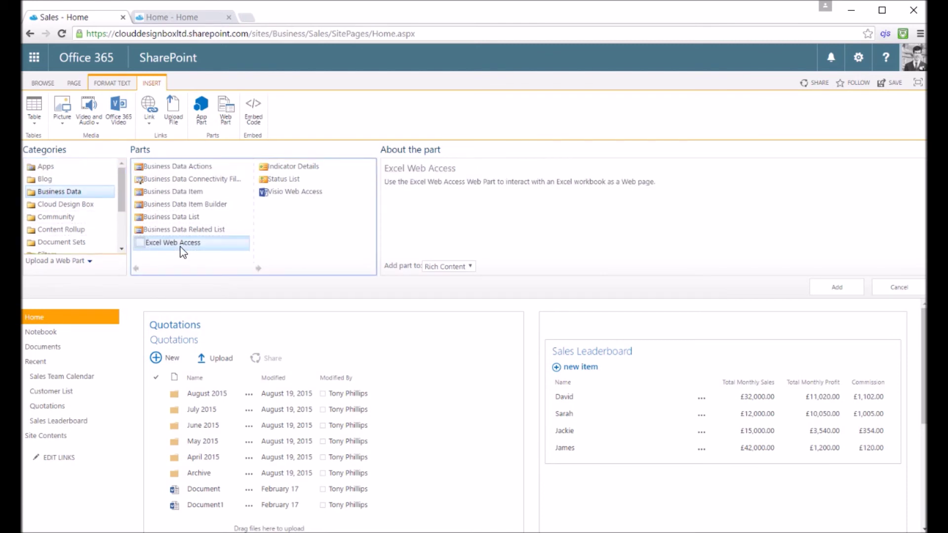
{"action": "left_click", "coordinate": [838, 287]}
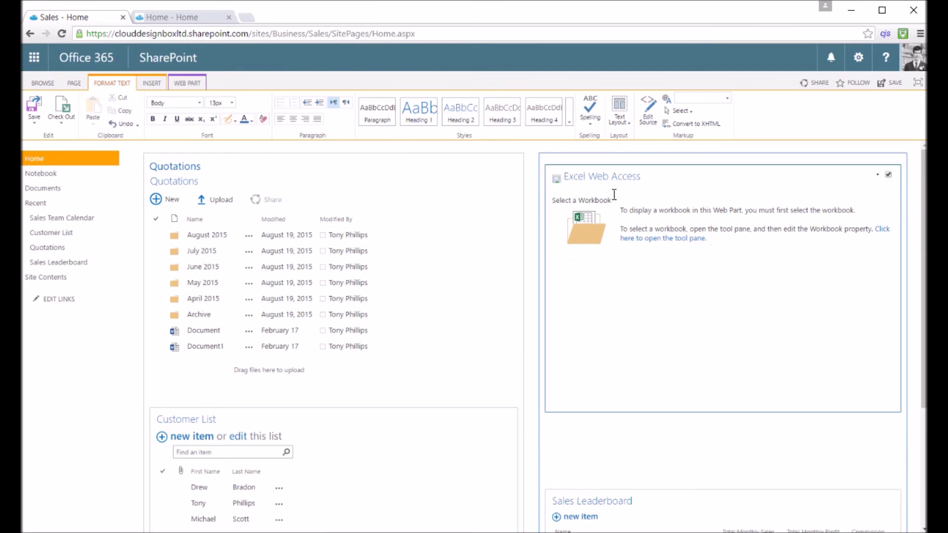
Edit the Excel Web Access part and pick PivotTable.xlsx from the Documents library as its workbook
{"action": "left_click", "coordinate": [878, 175]}
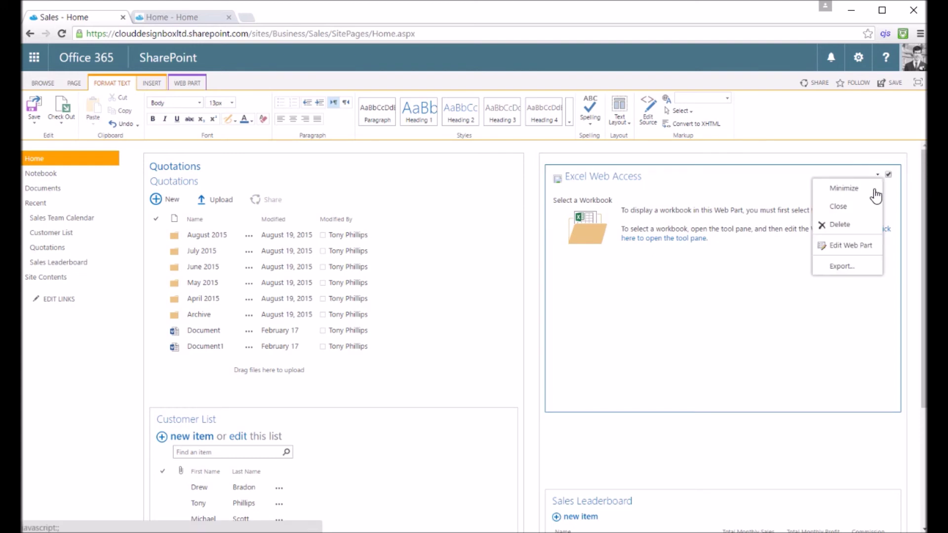
{"action": "left_click", "coordinate": [847, 245]}
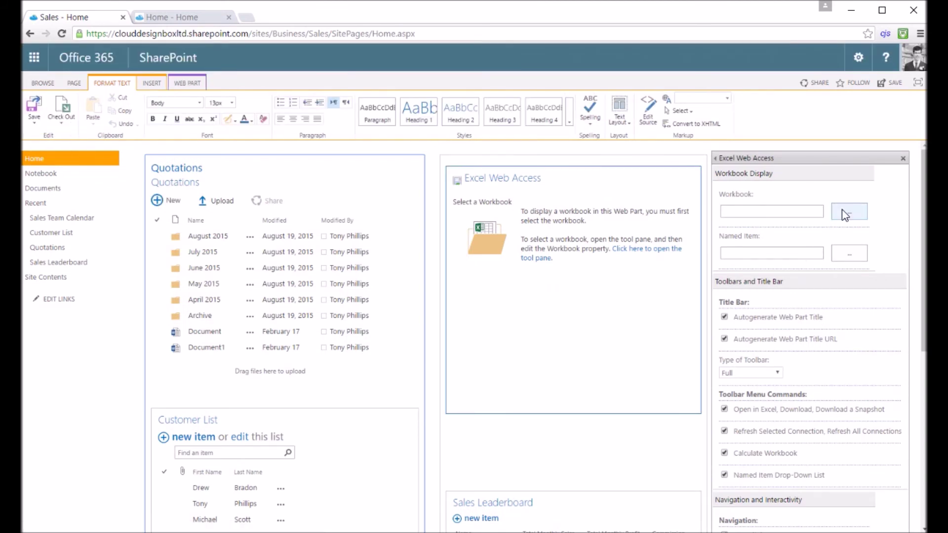
{"action": "left_click", "coordinate": [843, 209]}
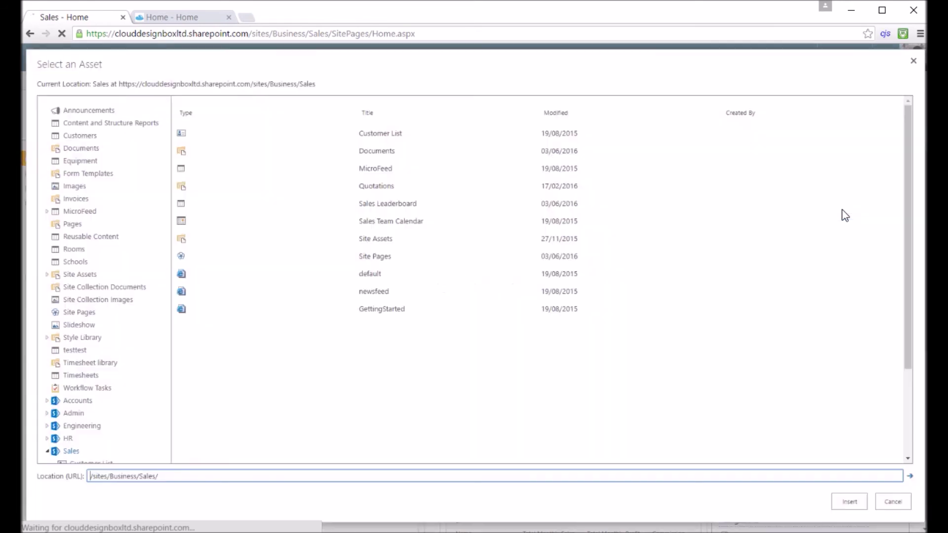
{"action": "scroll", "coordinate": [84, 417], "scroll_direction": "down", "scroll_amount": 3}
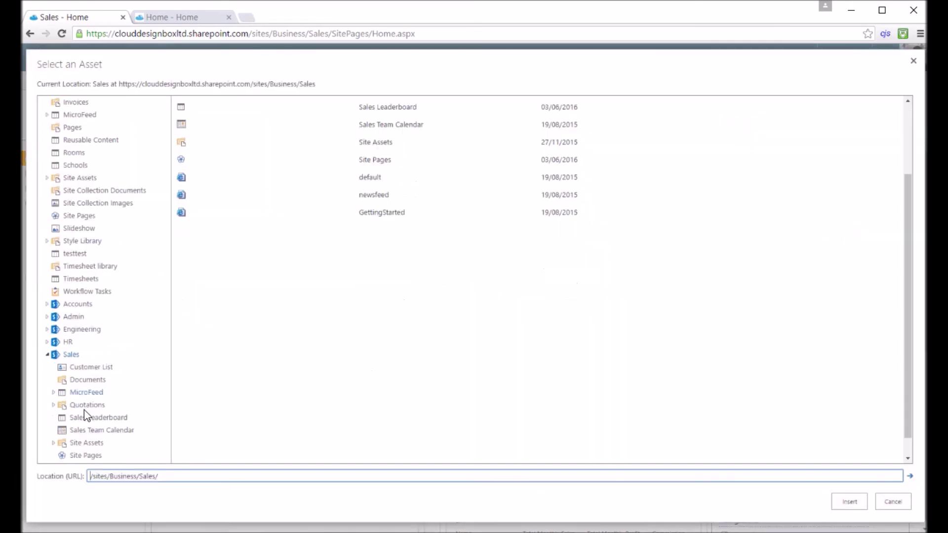
{"action": "left_click", "coordinate": [89, 370]}
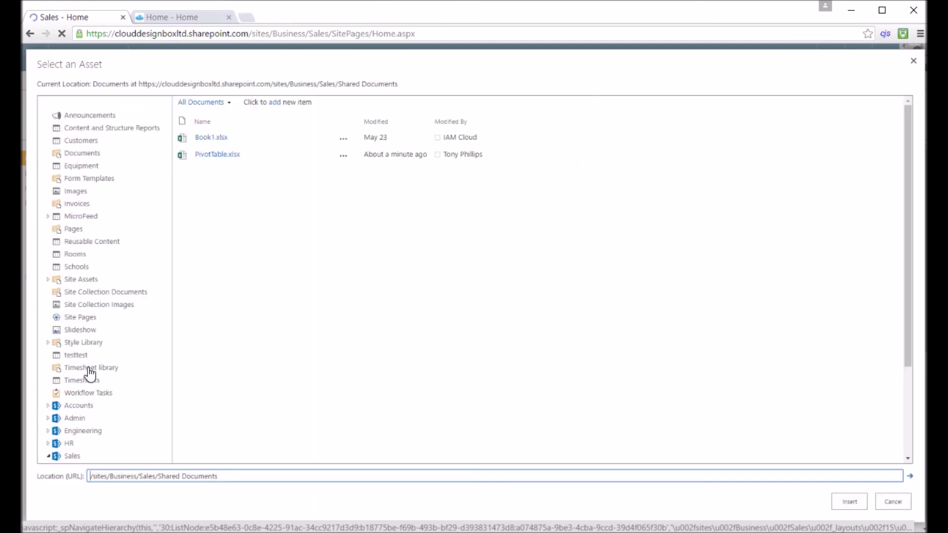
{"action": "left_click", "coordinate": [267, 154]}
{"action": "left_click", "coordinate": [848, 503]}
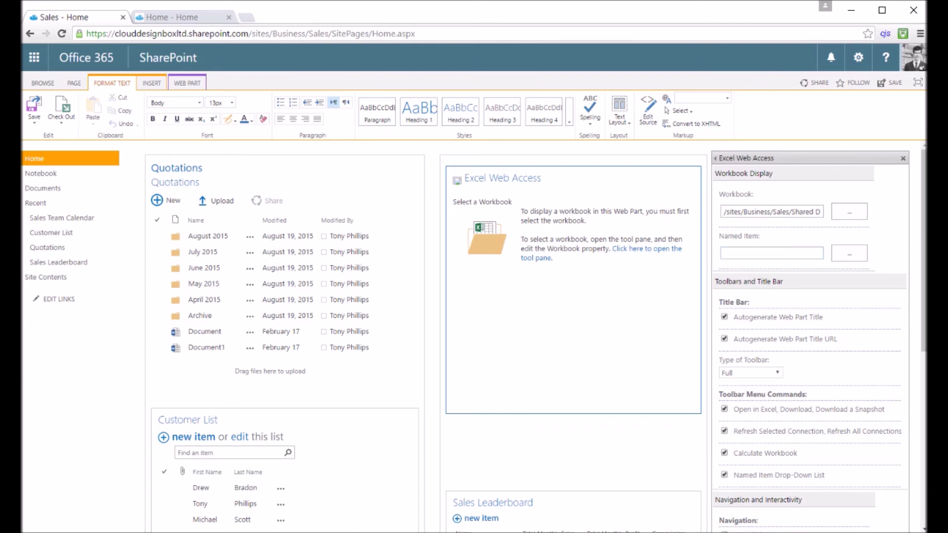
Set the web part's Named Item to 'Chart 1', apply the settings, and save the home page
{"action": "type", "text": "Chart"}
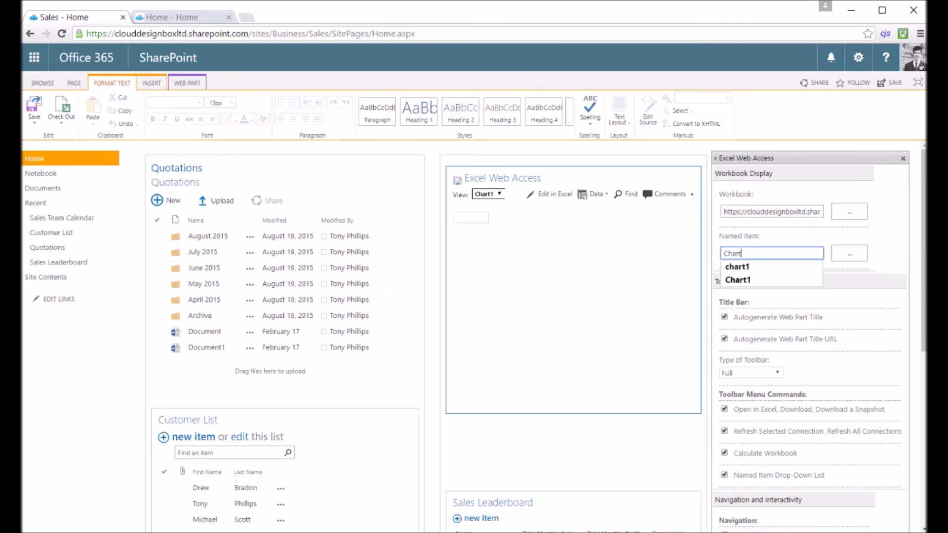
{"action": "type", "text": " 1"}
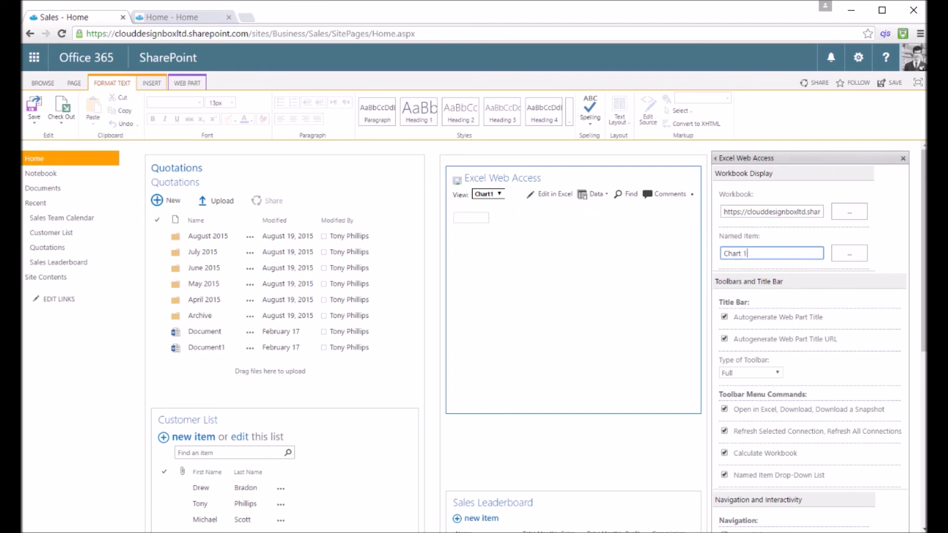
{"action": "scroll", "coordinate": [759, 347], "scroll_direction": "down", "scroll_amount": 7}
{"action": "left_click", "coordinate": [769, 504]}
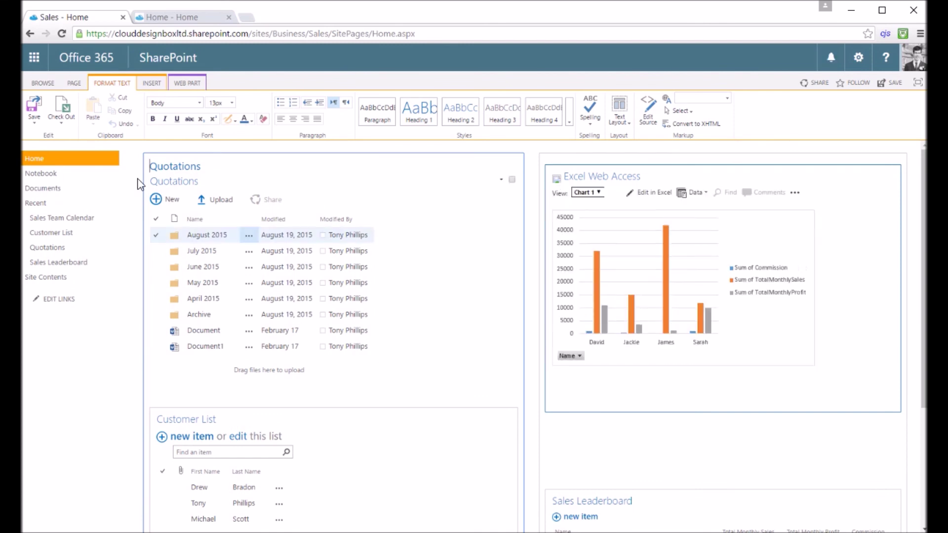
{"action": "left_click", "coordinate": [35, 106]}
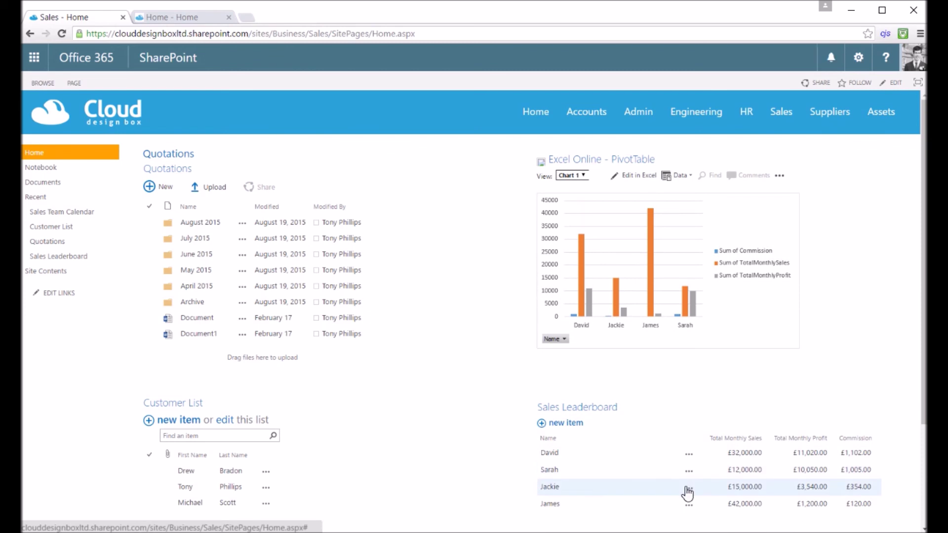
Edit the salesperson's leaderboard entry to 32,000 monthly sales and 9,540 monthly profit
{"action": "left_click", "coordinate": [688, 490]}
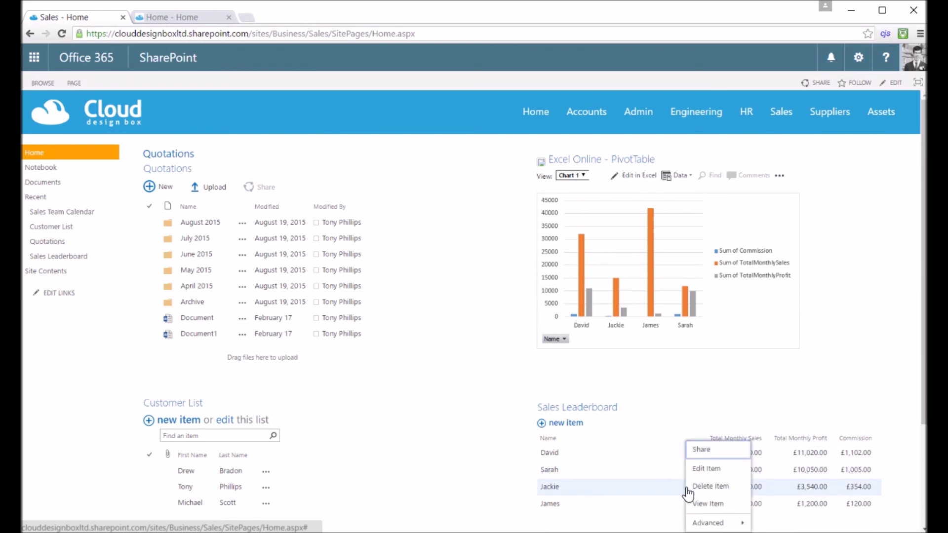
{"action": "left_click", "coordinate": [716, 469]}
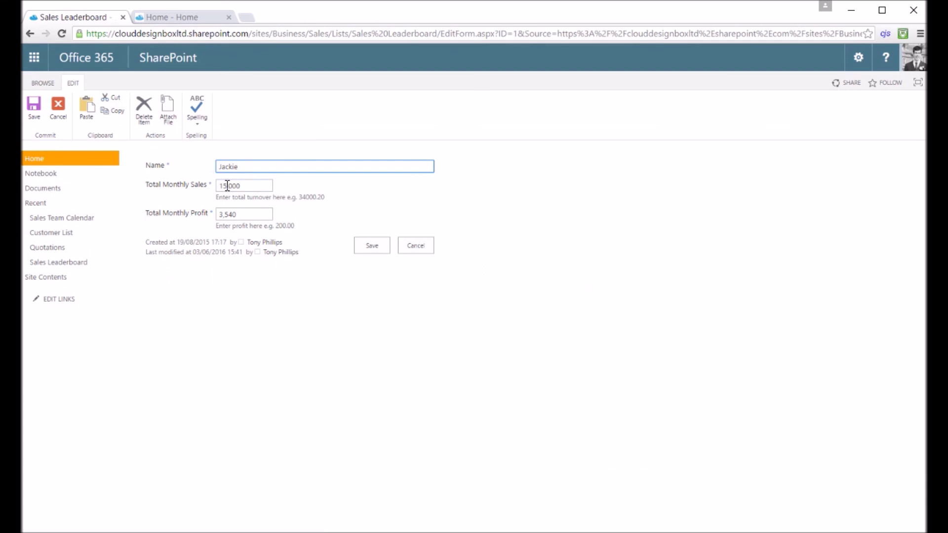
{"action": "left_click_drag", "start_coordinate": [227, 186], "coordinate": [165, 185]}
{"action": "type", "text": "32"}
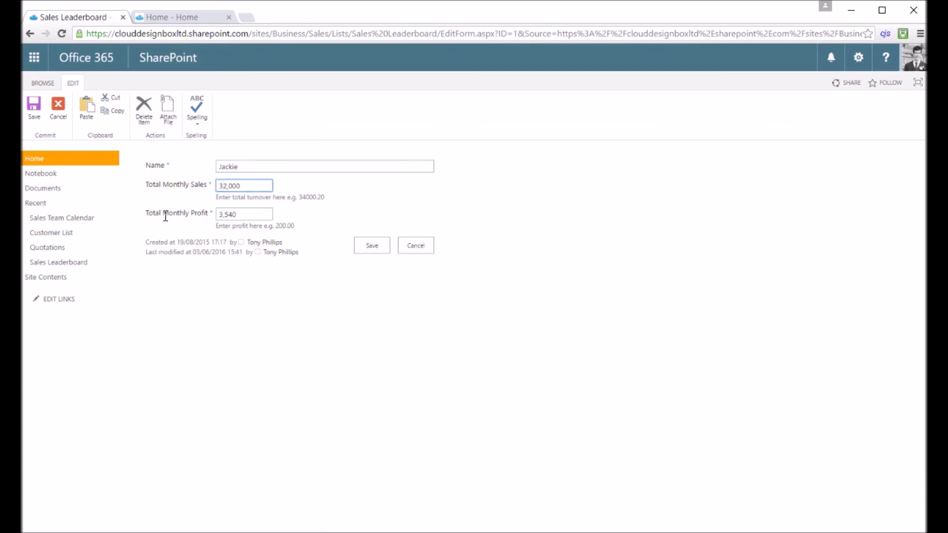
{"action": "left_click_drag", "start_coordinate": [222, 216], "coordinate": [197, 216]}
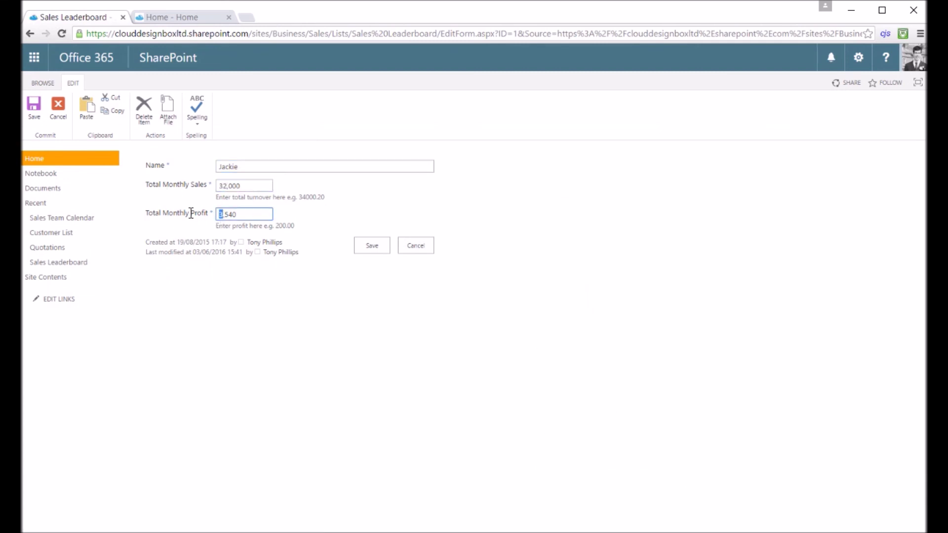
{"action": "type", "text": "9"}
{"action": "left_click", "coordinate": [366, 248]}
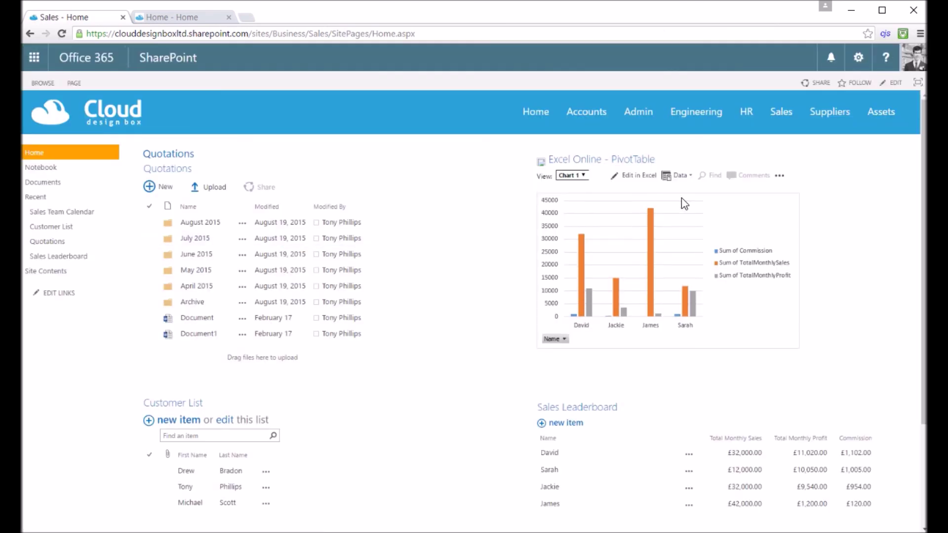
Refresh all of the workbook's data connections in the Excel web part, confirming with Yes
{"action": "left_click", "coordinate": [689, 177]}
{"action": "left_click", "coordinate": [708, 238]}
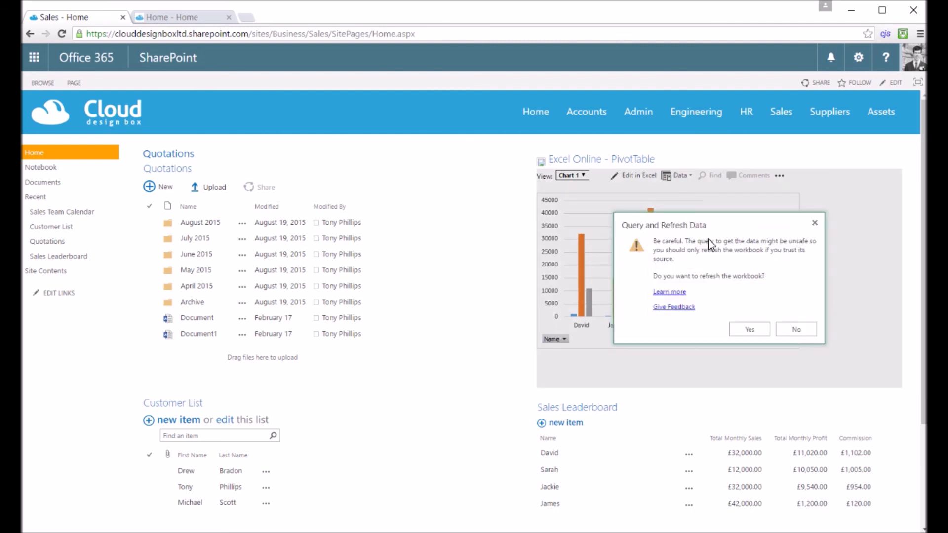
{"action": "left_click", "coordinate": [759, 331]}
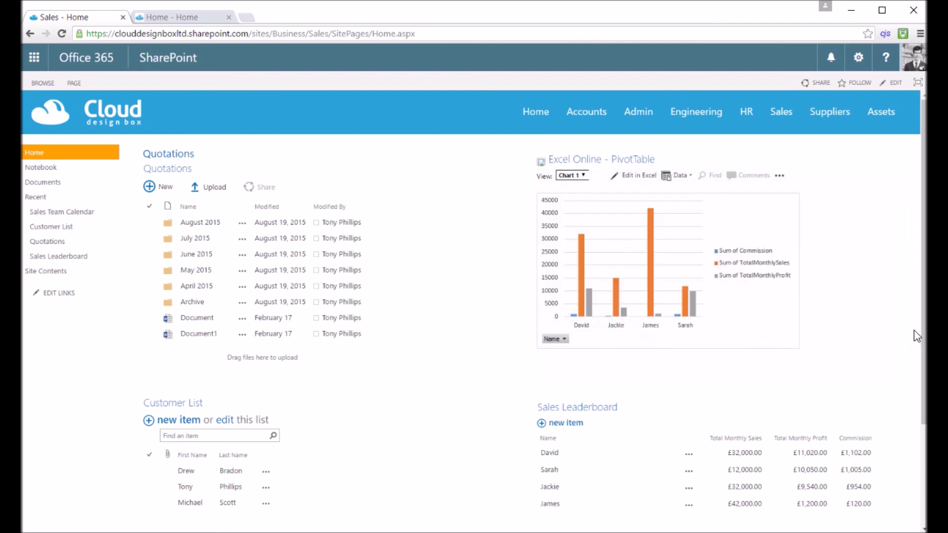